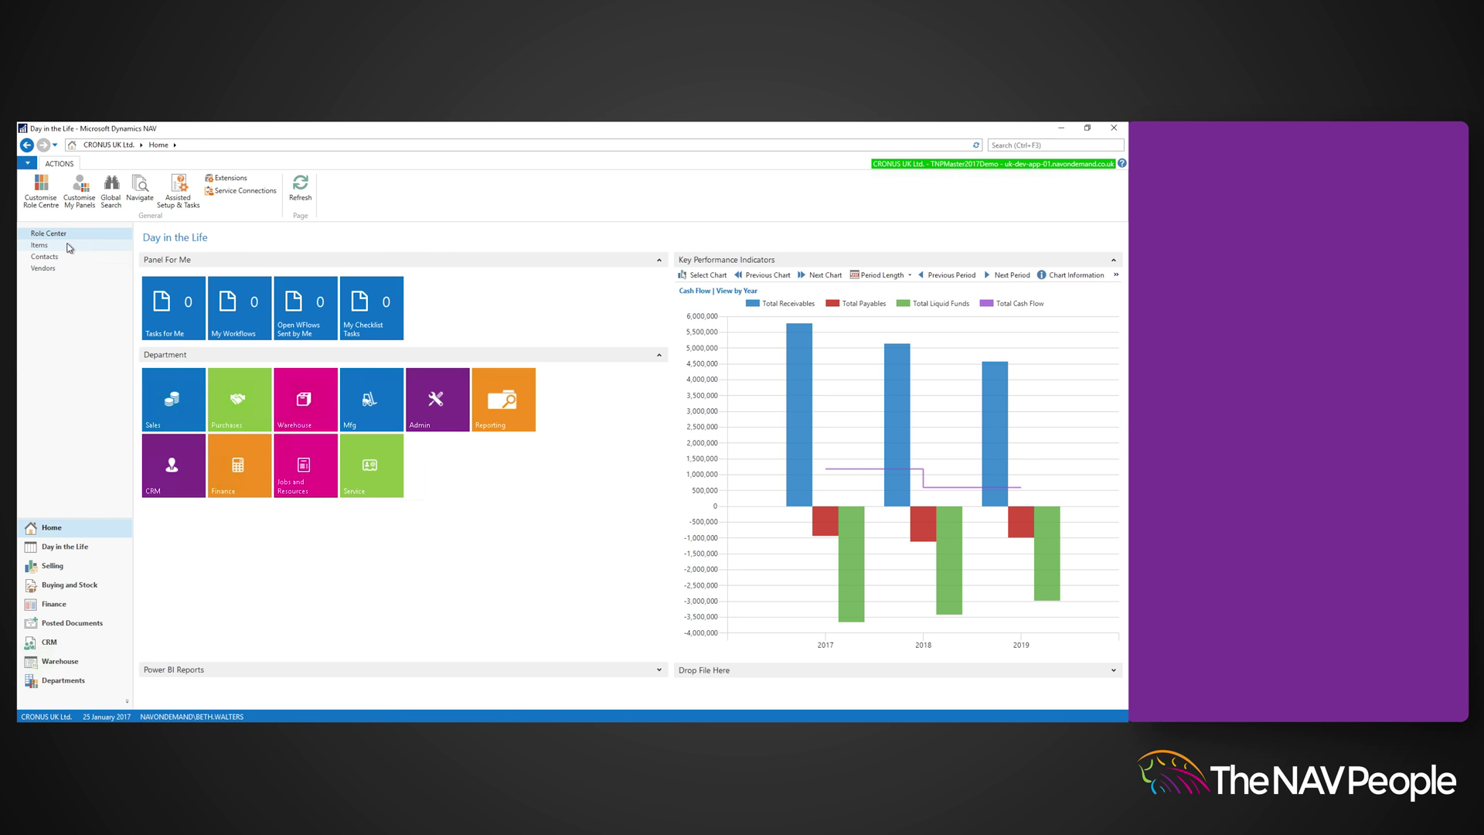
Open the Items list from the role centre navigation pane
click(70, 247)
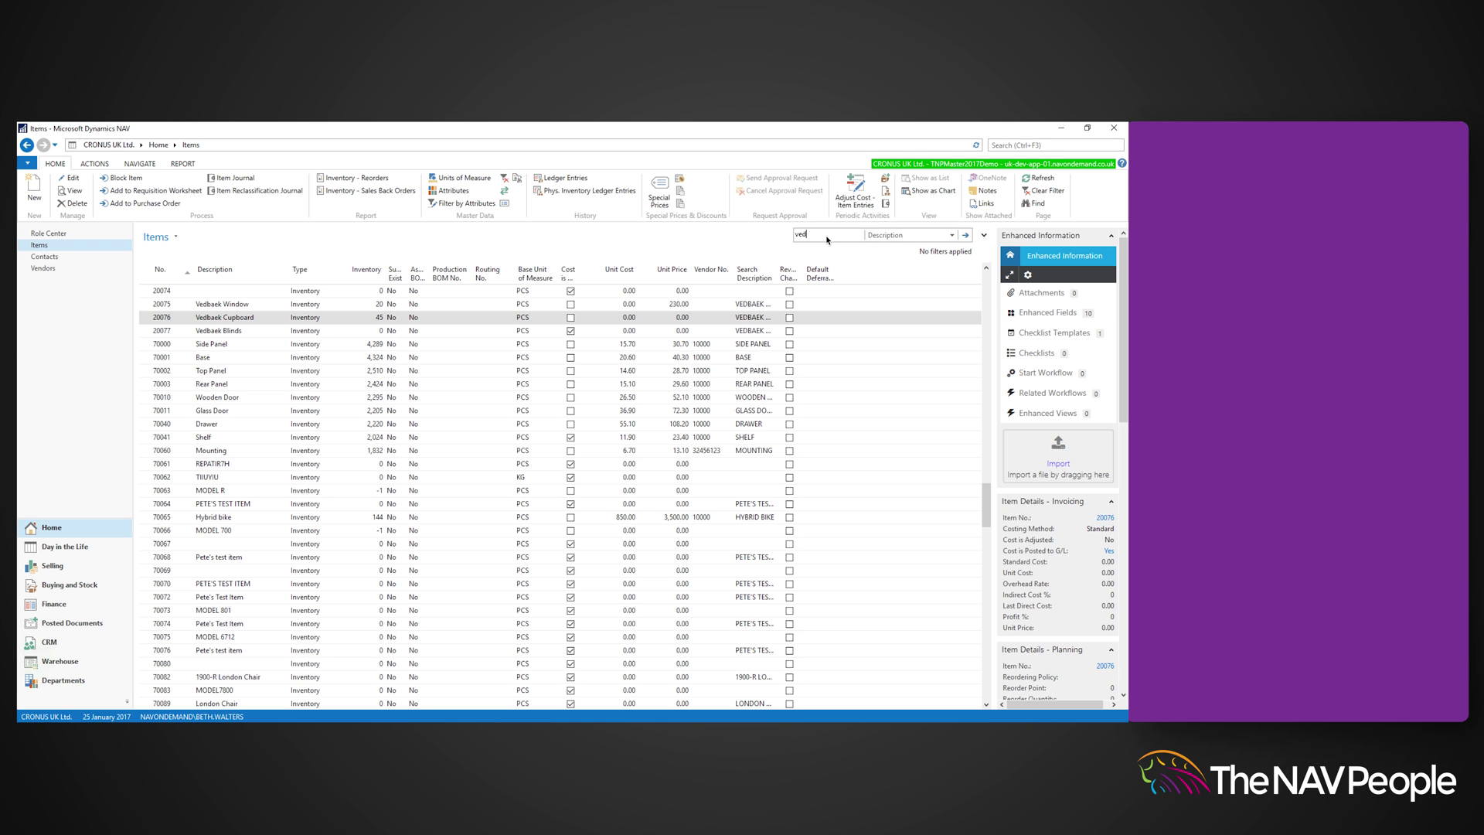
Filter items by 'ved', edit 20077 Vedbaek Blinds, and list all item tracking codes
key(Return)
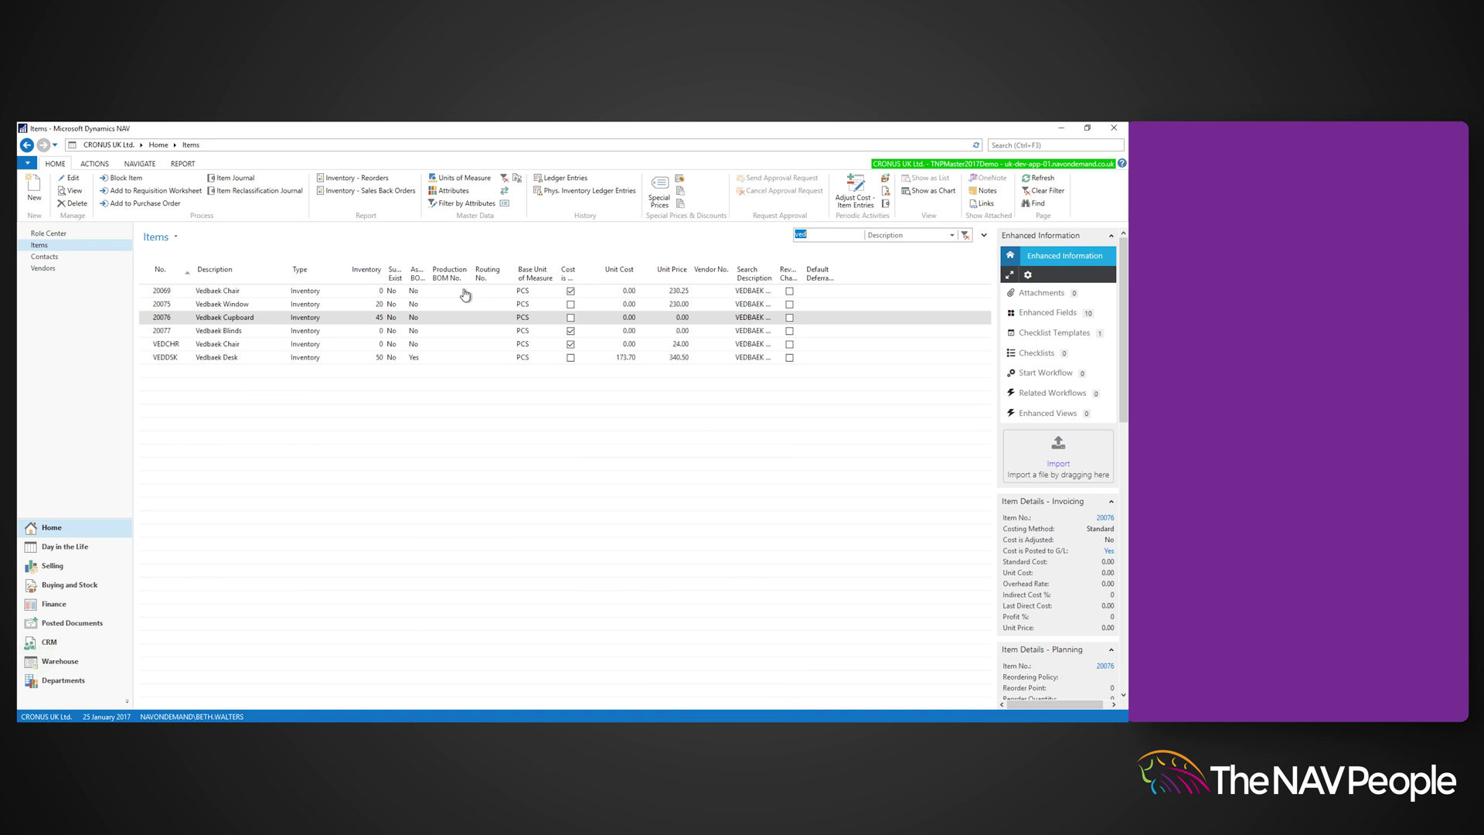
click(215, 332)
click(73, 179)
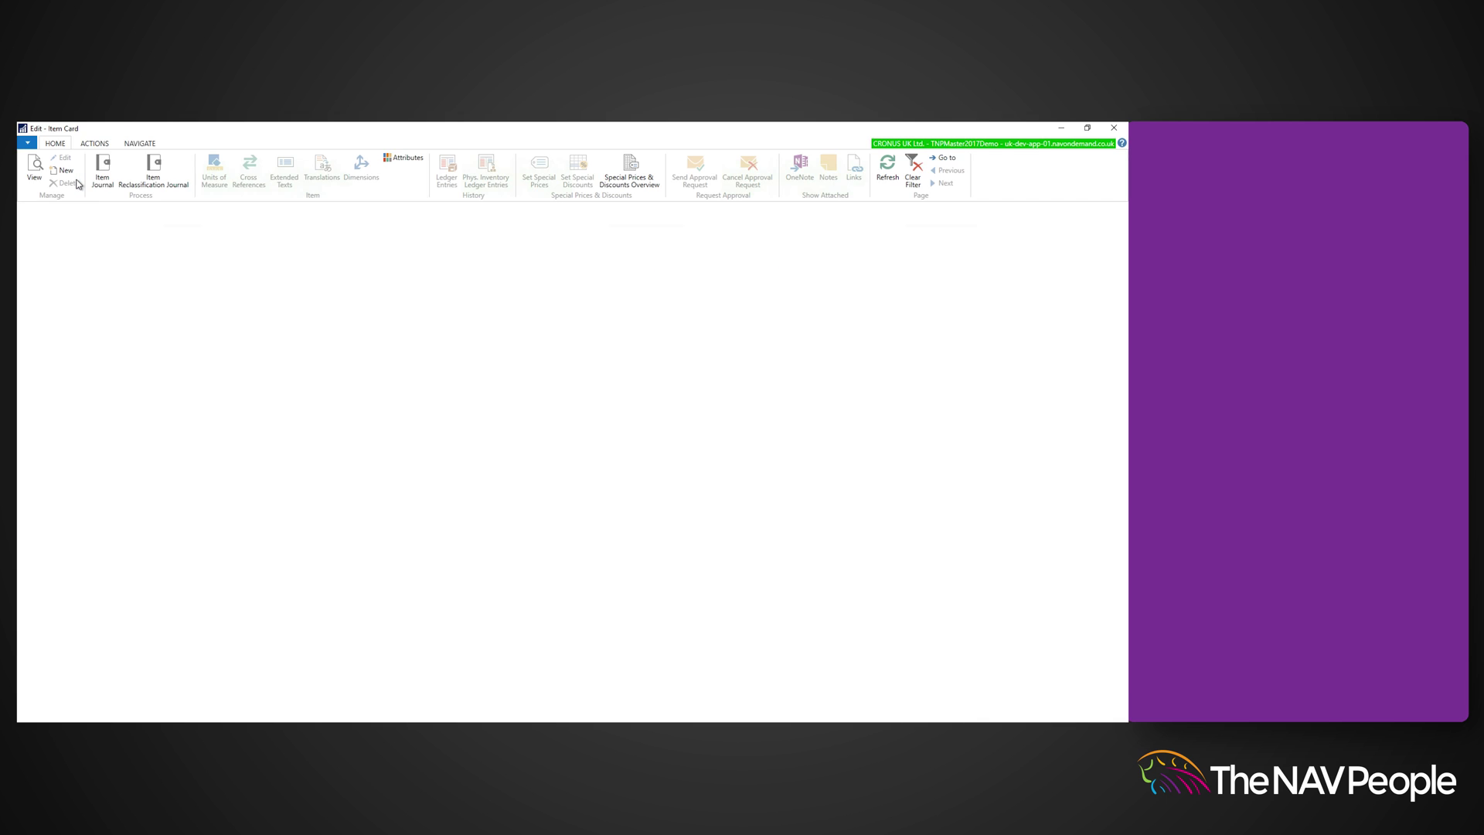
drag(988, 281, 987, 532)
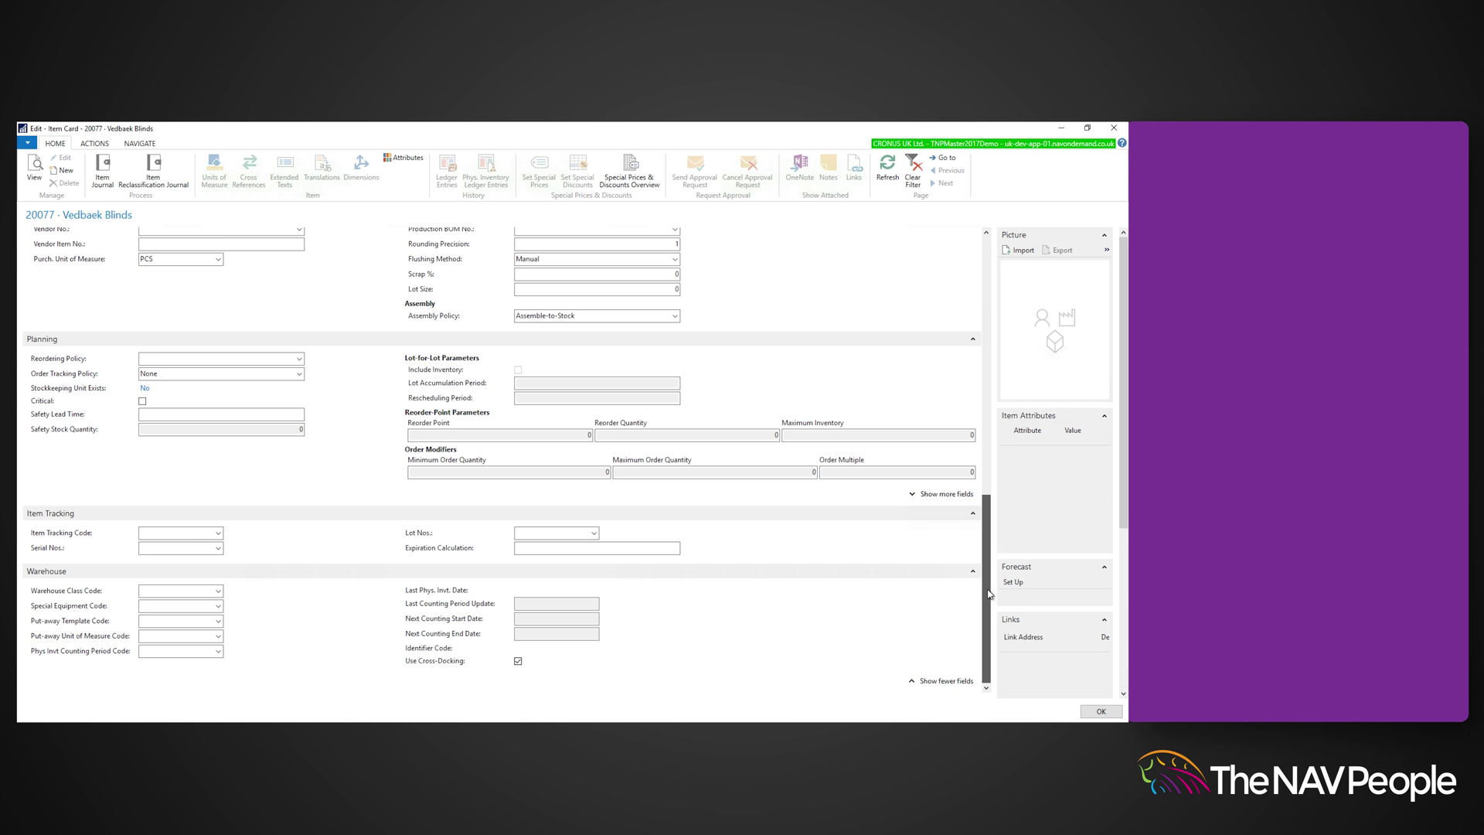
click(218, 557)
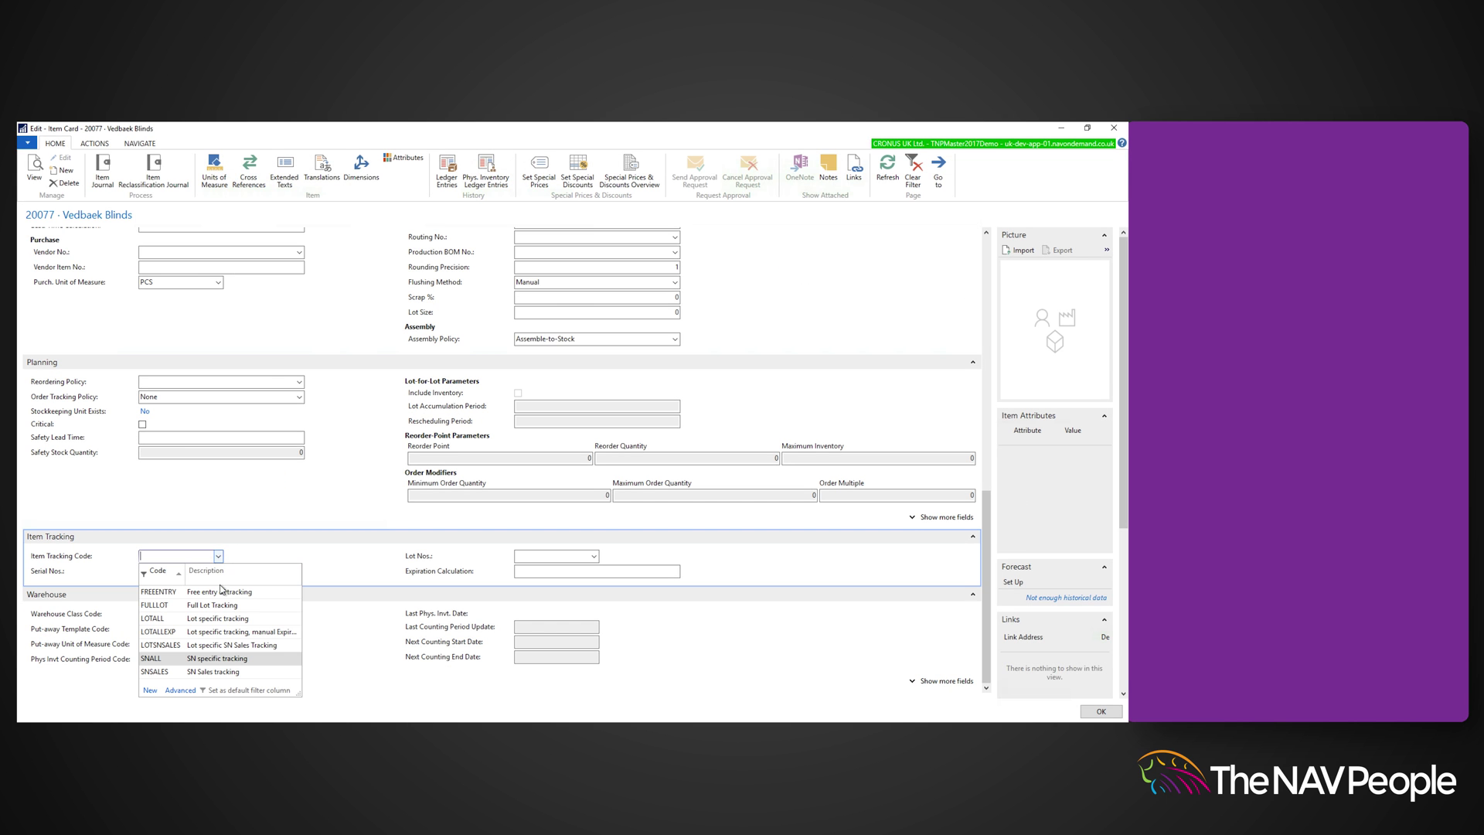
click(180, 690)
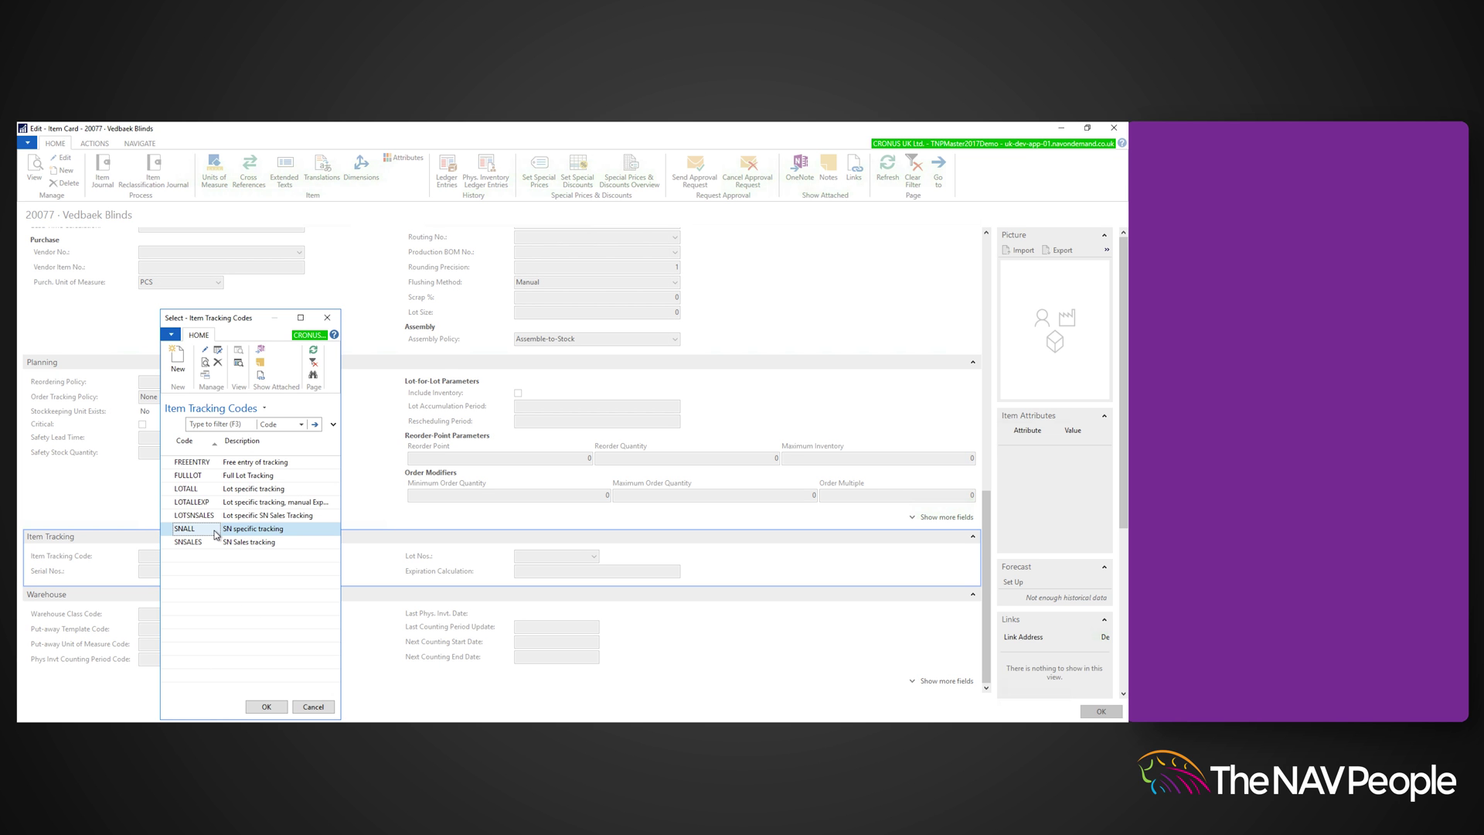
Open the SNALL tracking code card and review its serial and lot number settings
click(204, 349)
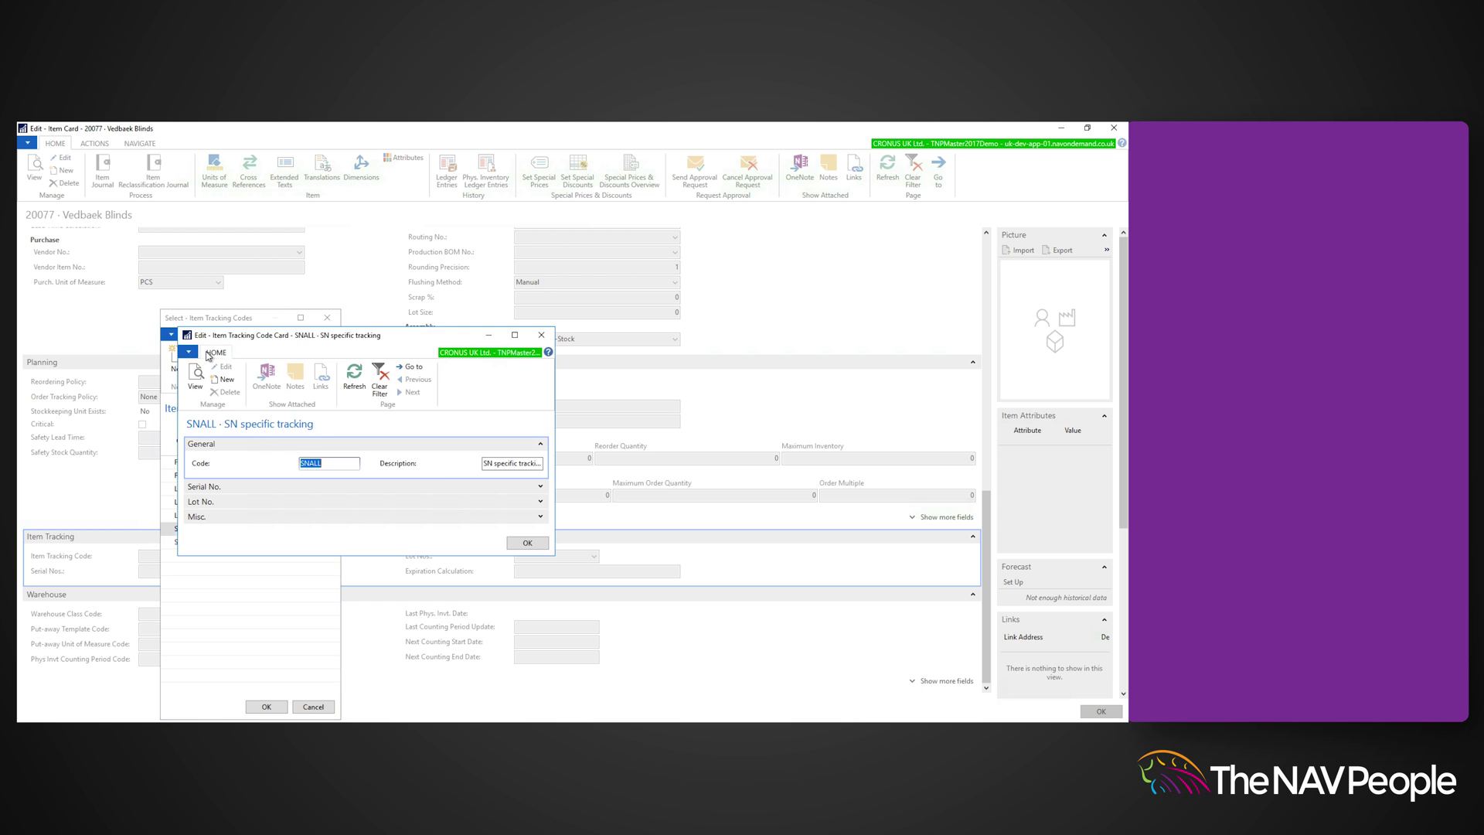
click(540, 488)
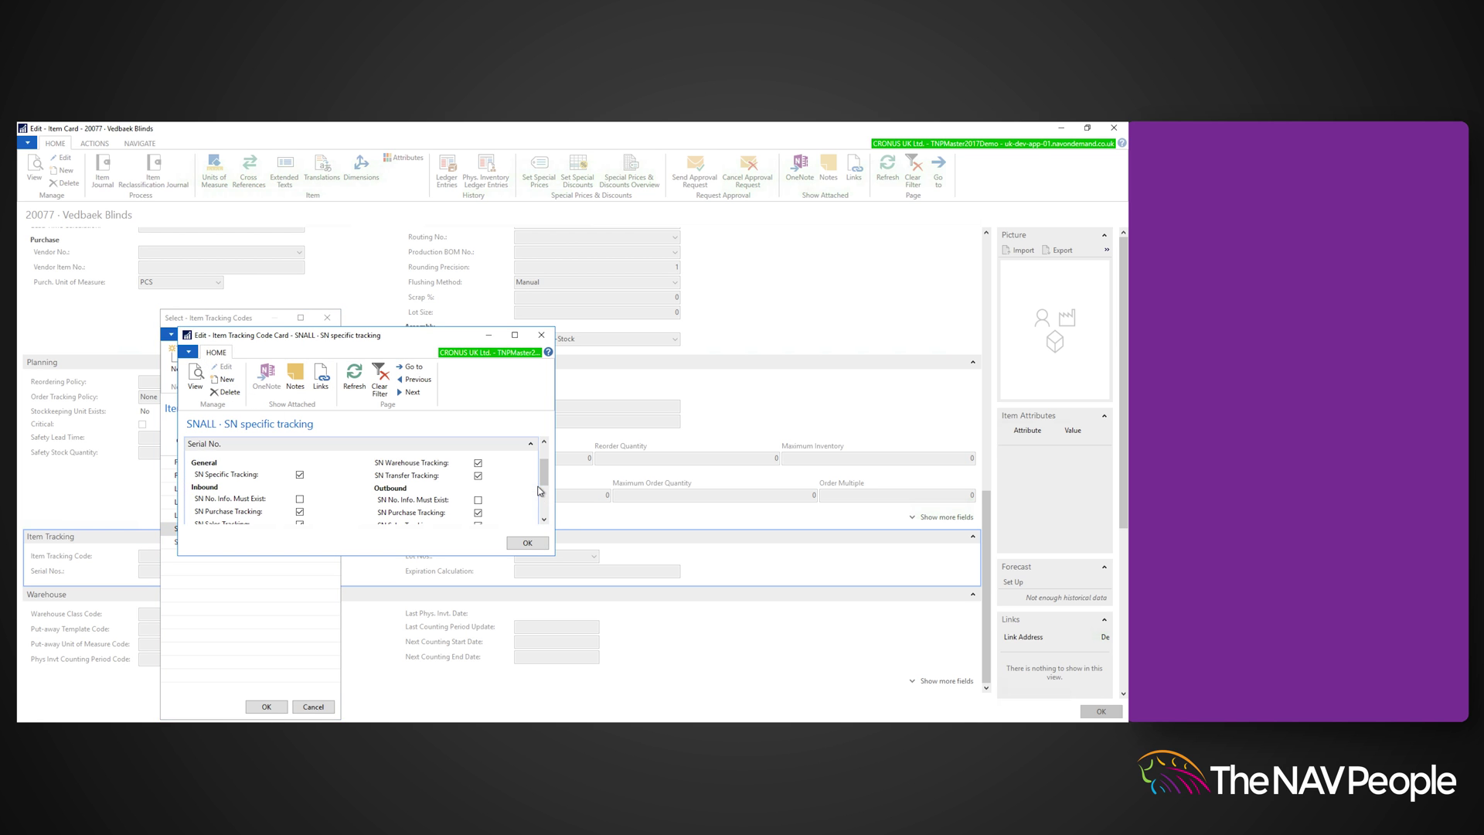
click(513, 337)
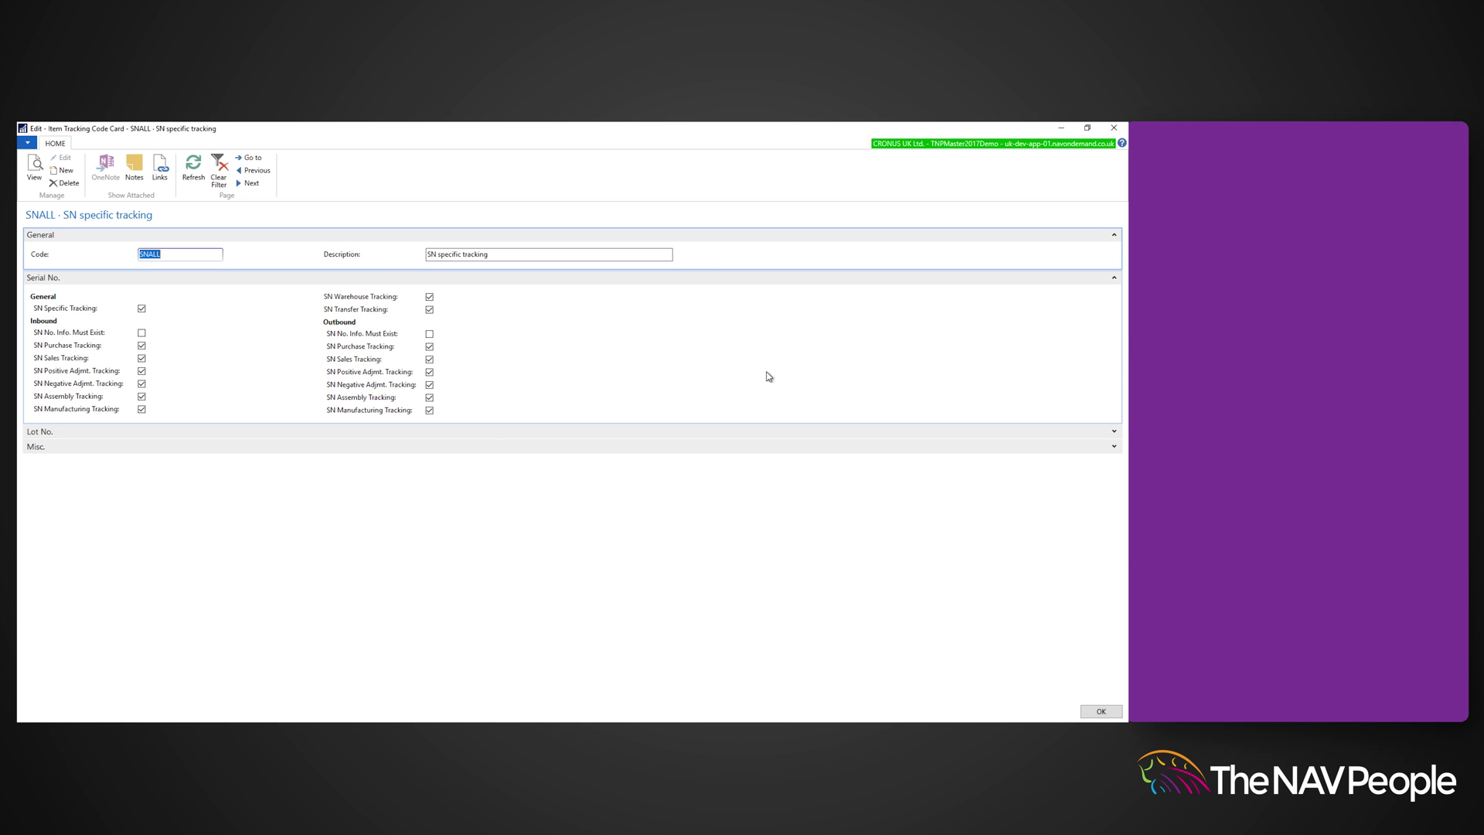
click(1113, 431)
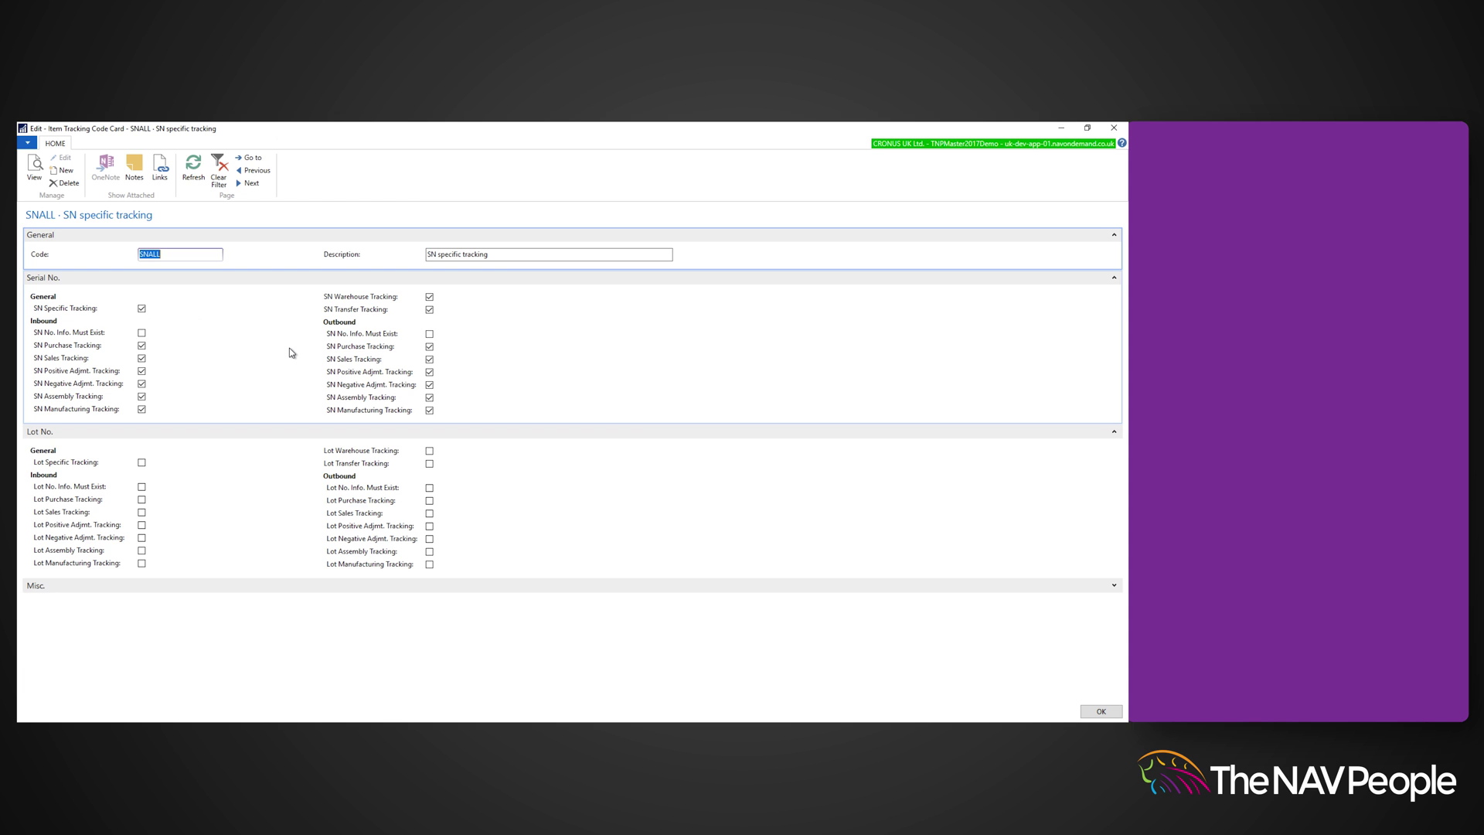
click(1114, 432)
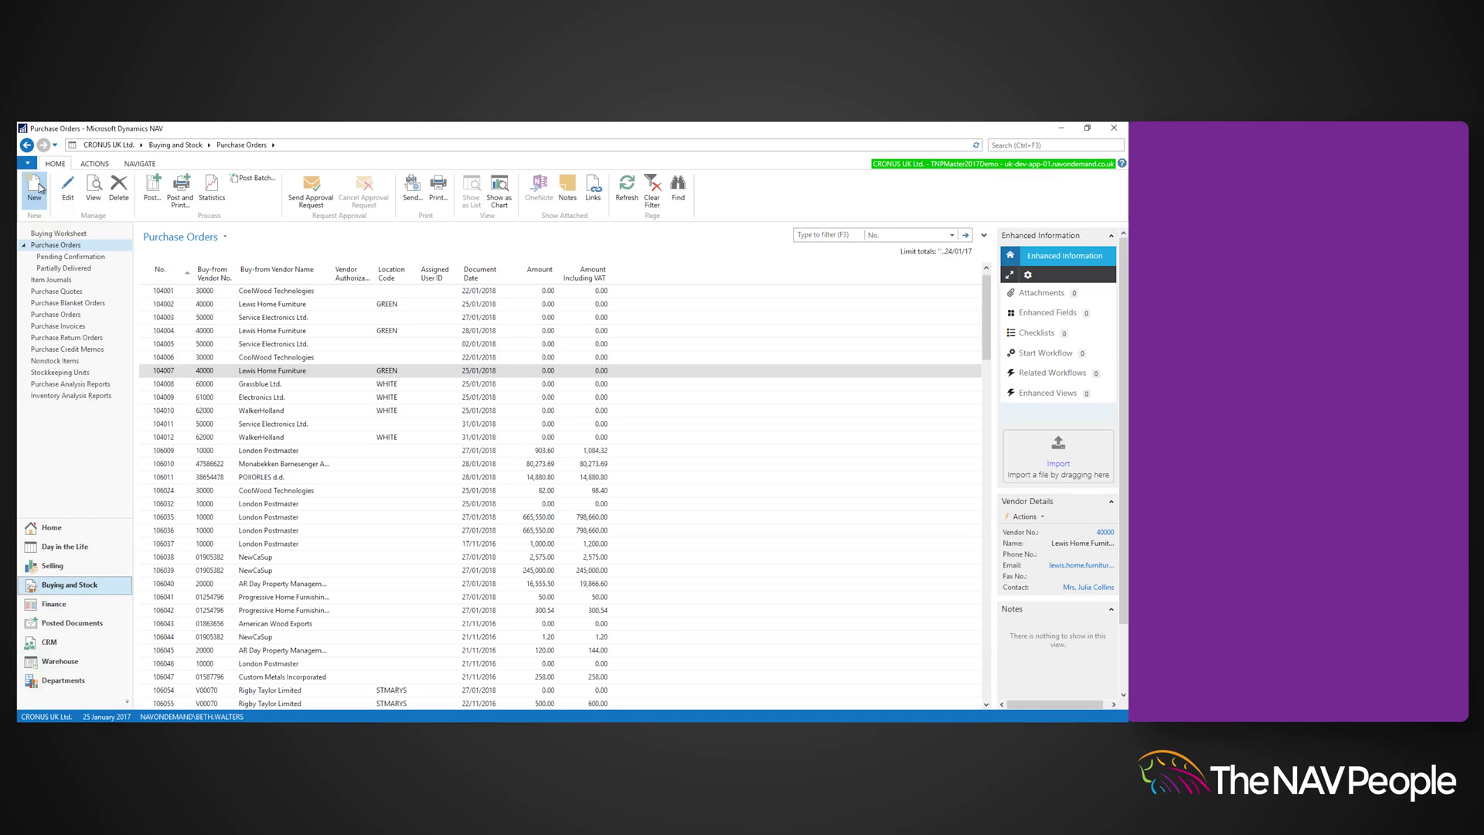
Start a new purchase order for buy-from vendor 10000
click(35, 188)
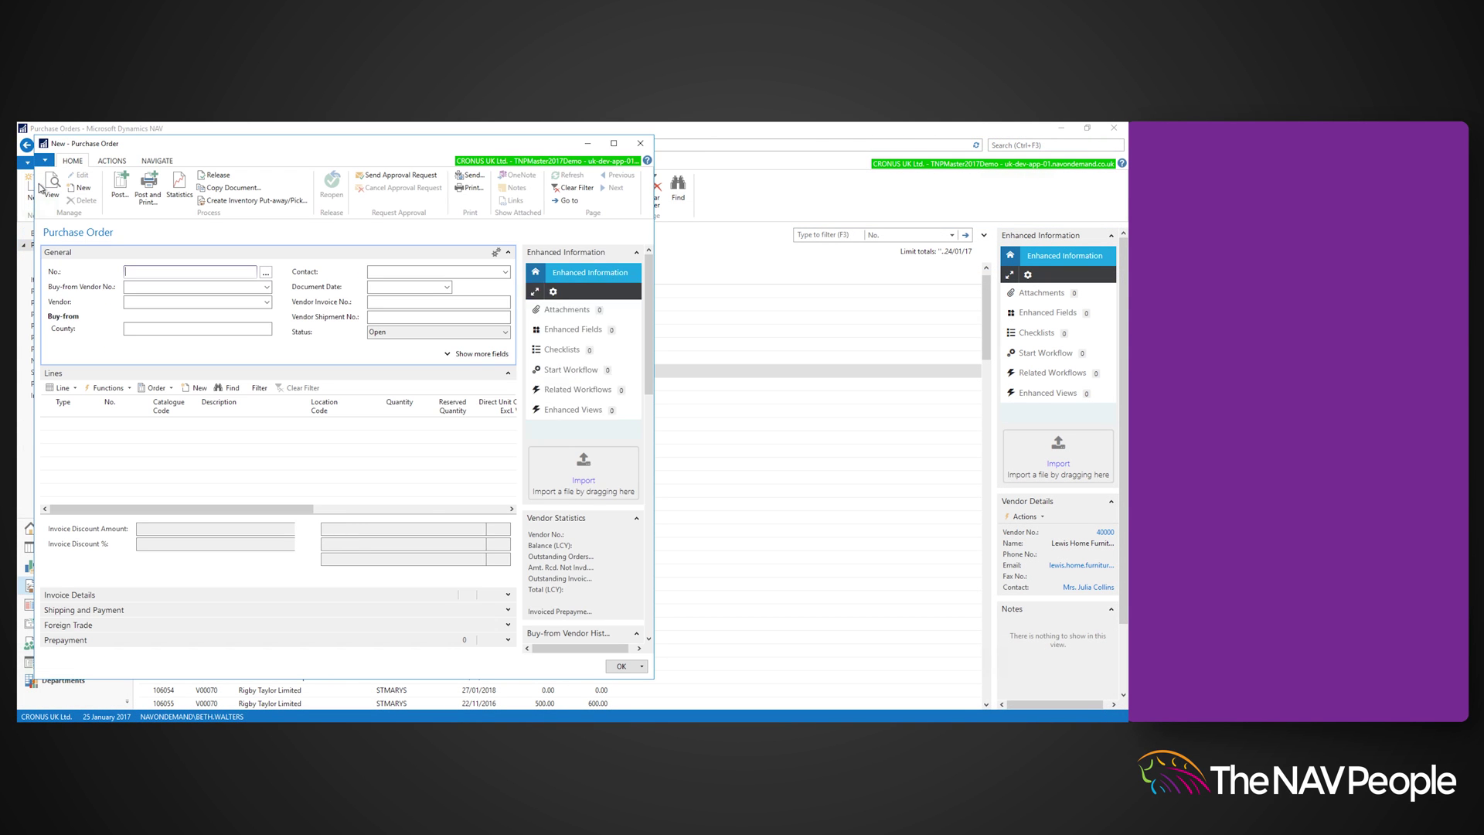
click(186, 286)
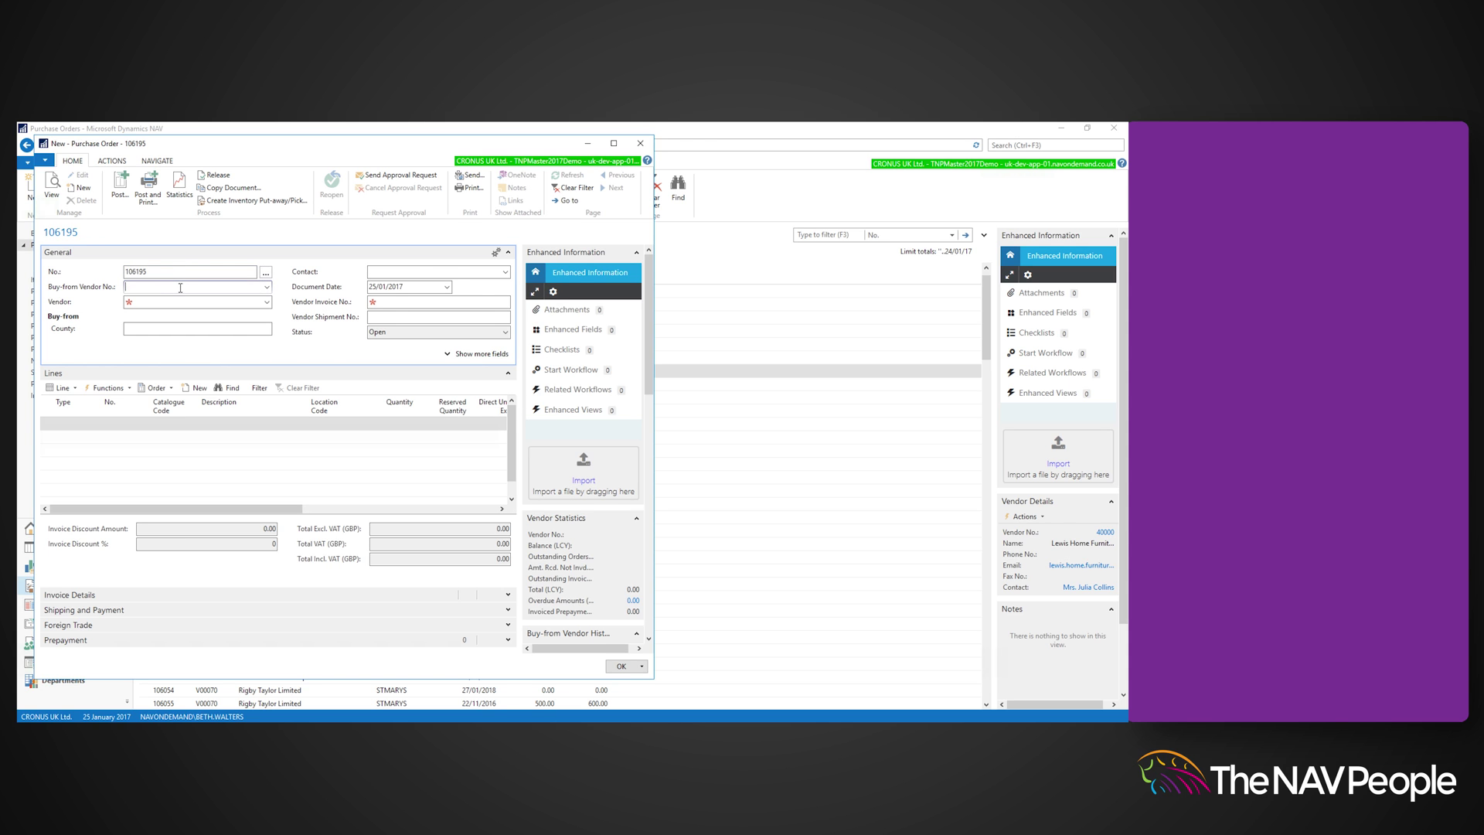
text(10000)
key(Tab)
Add an item line for 40 of 20077 Vedbaek Blinds at location BLUE
click(68, 423)
text(i)
key(Tab)
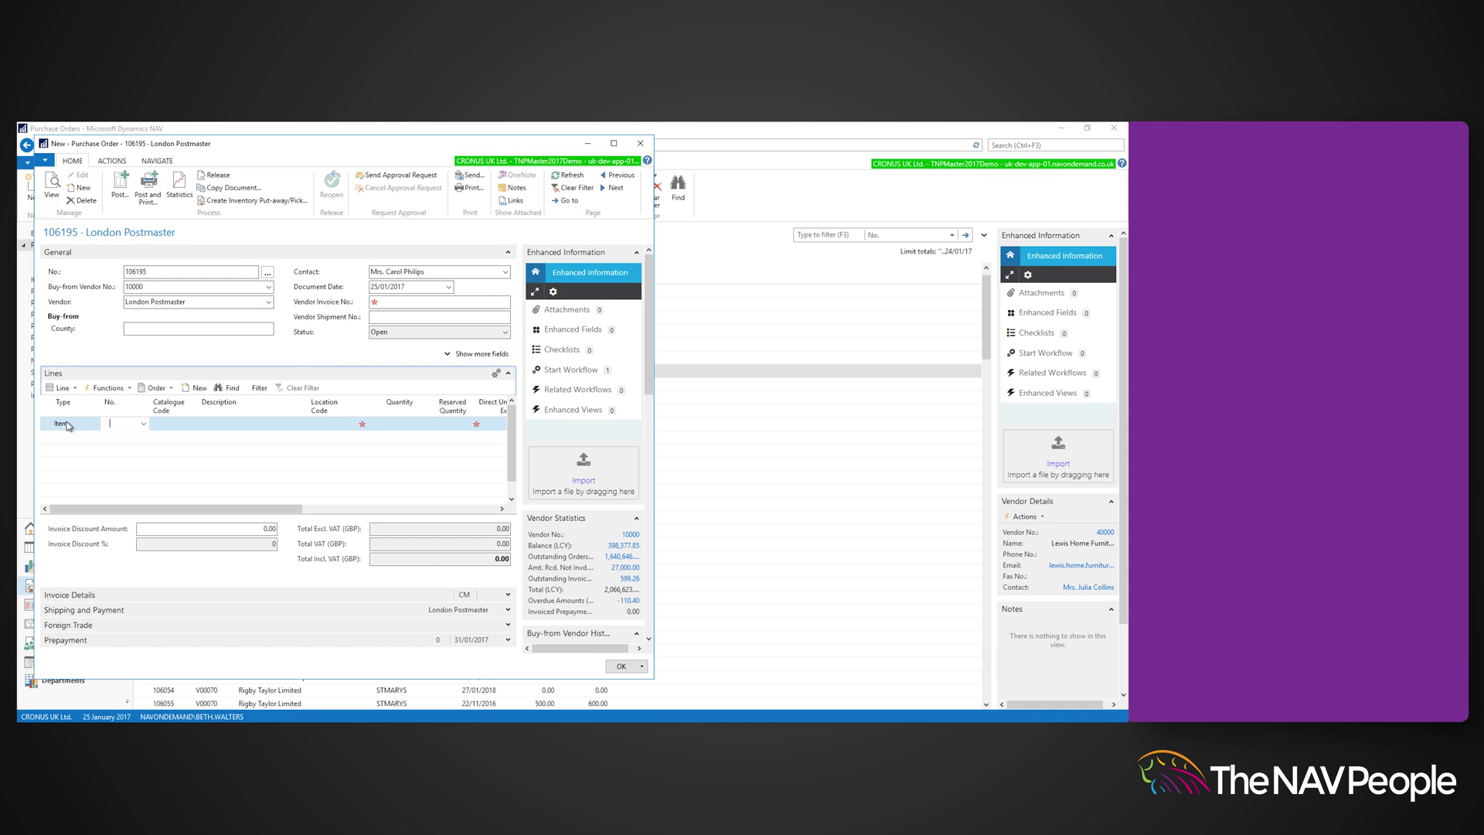
text(20)
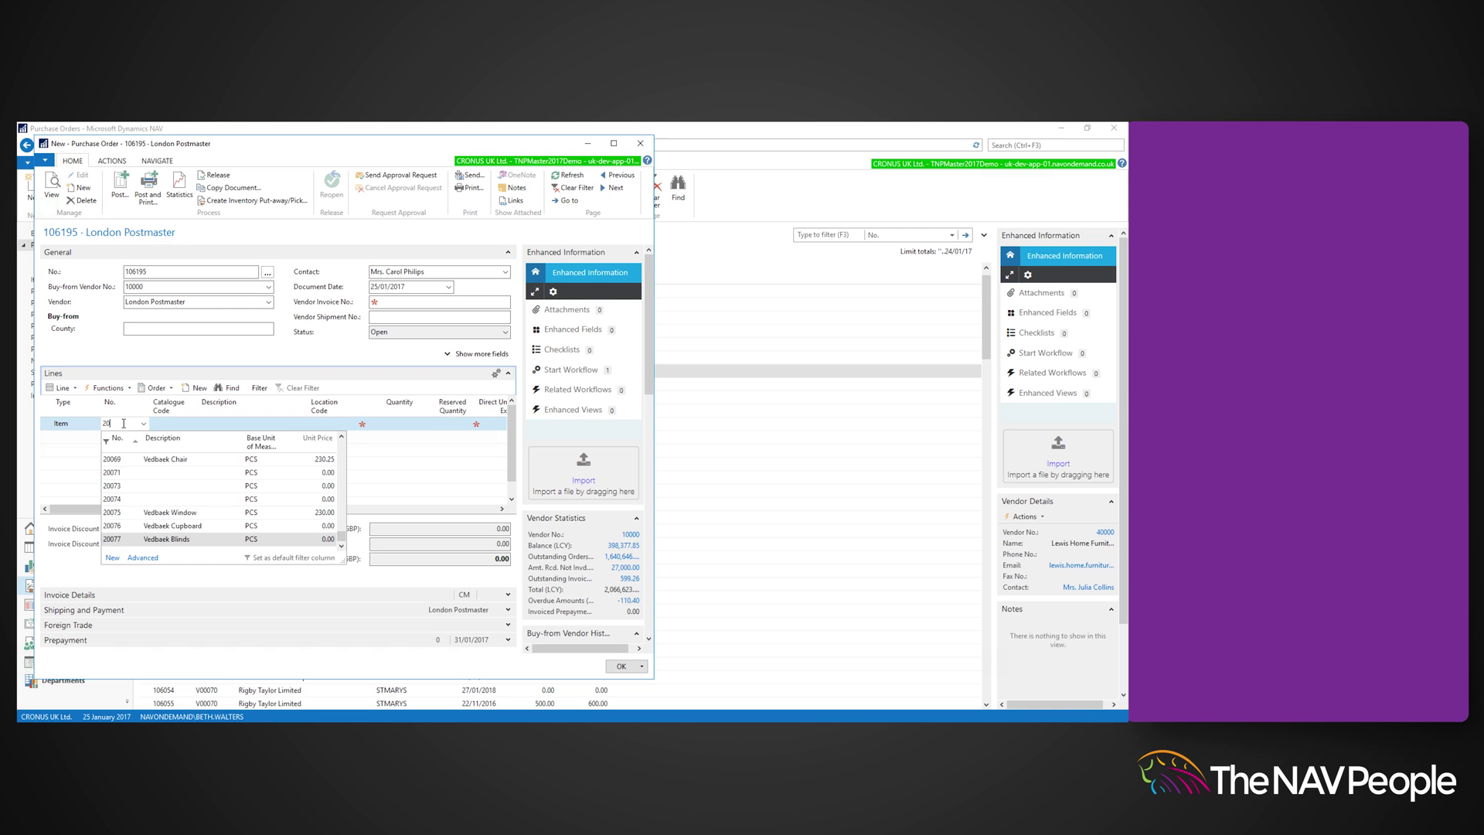
click(182, 538)
key(Tab)
key(Tab)
text(blue)
key(Tab)
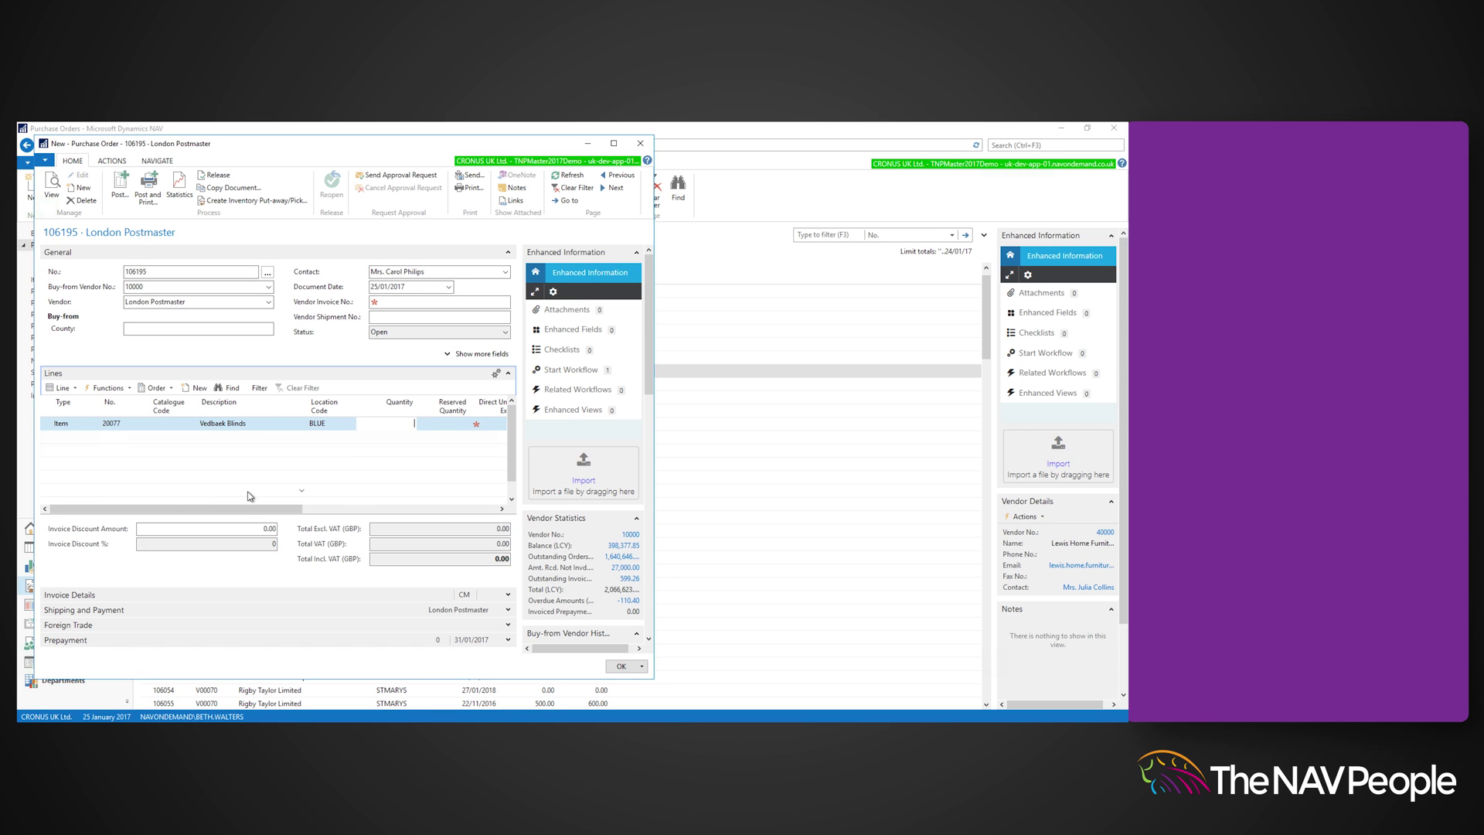
text(40)
key(Tab)
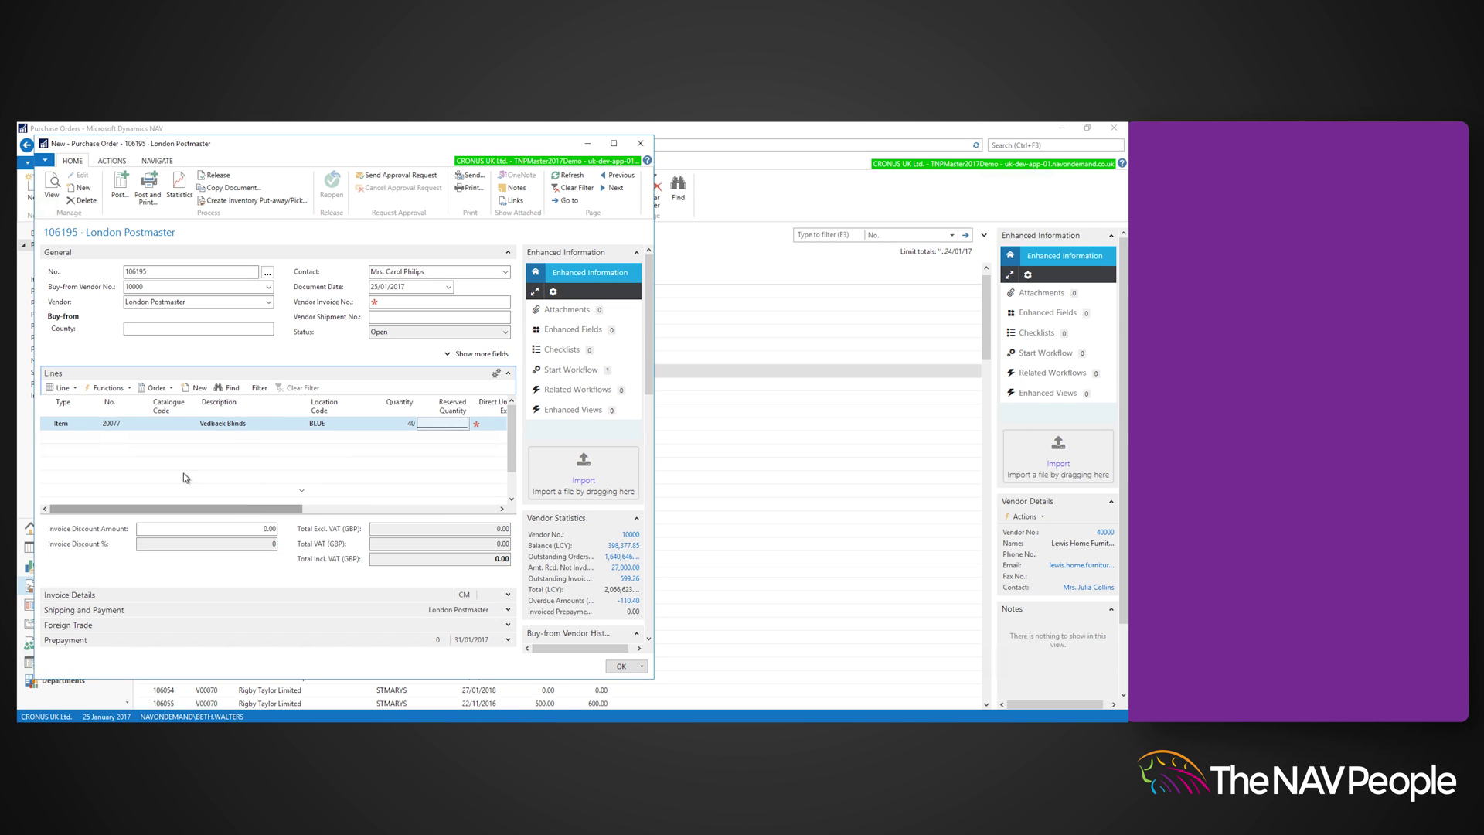
Open the line's item tracking and enter serials AA003 and AA004 manually
click(58, 388)
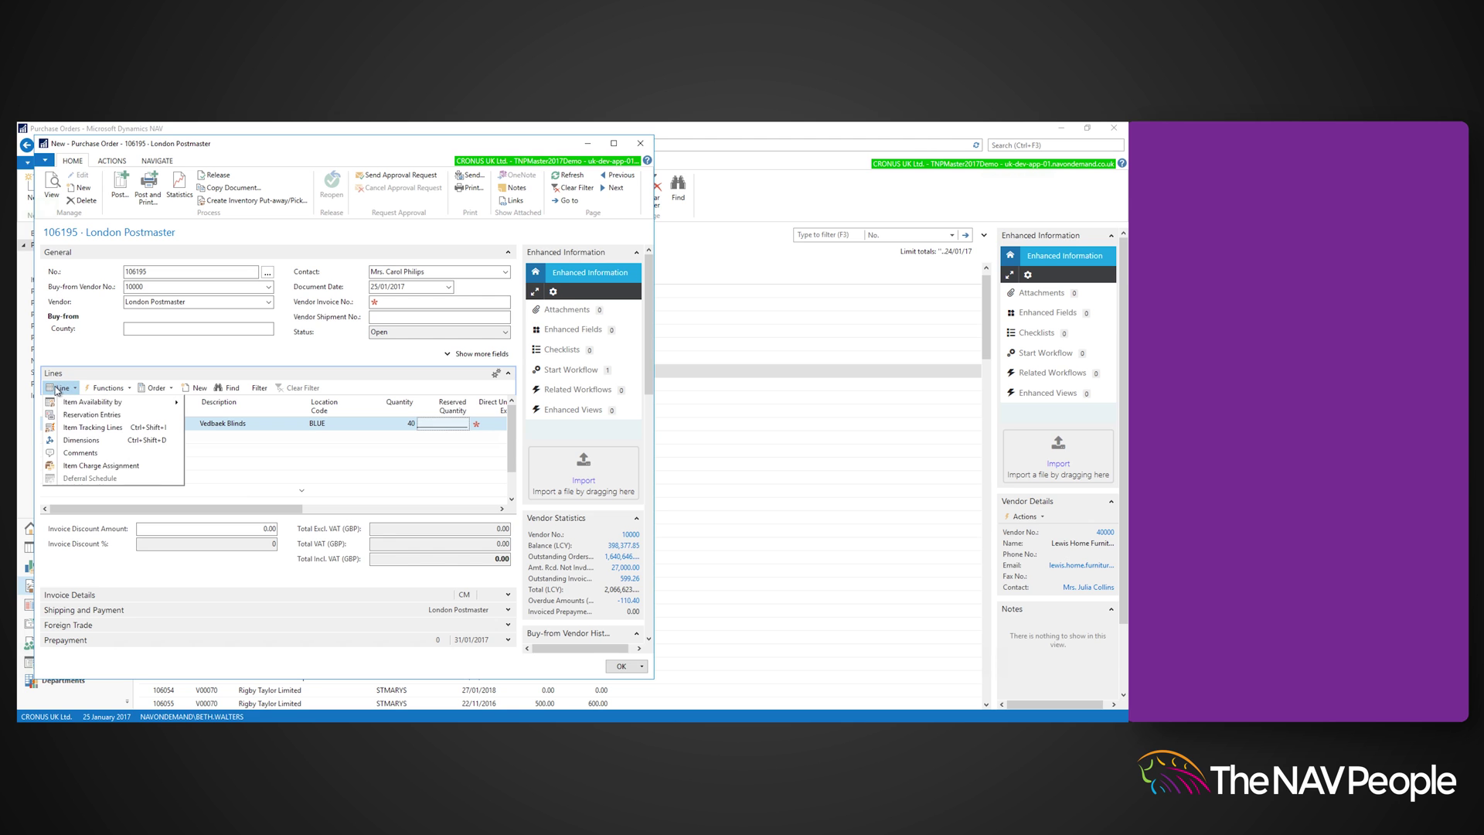
click(93, 428)
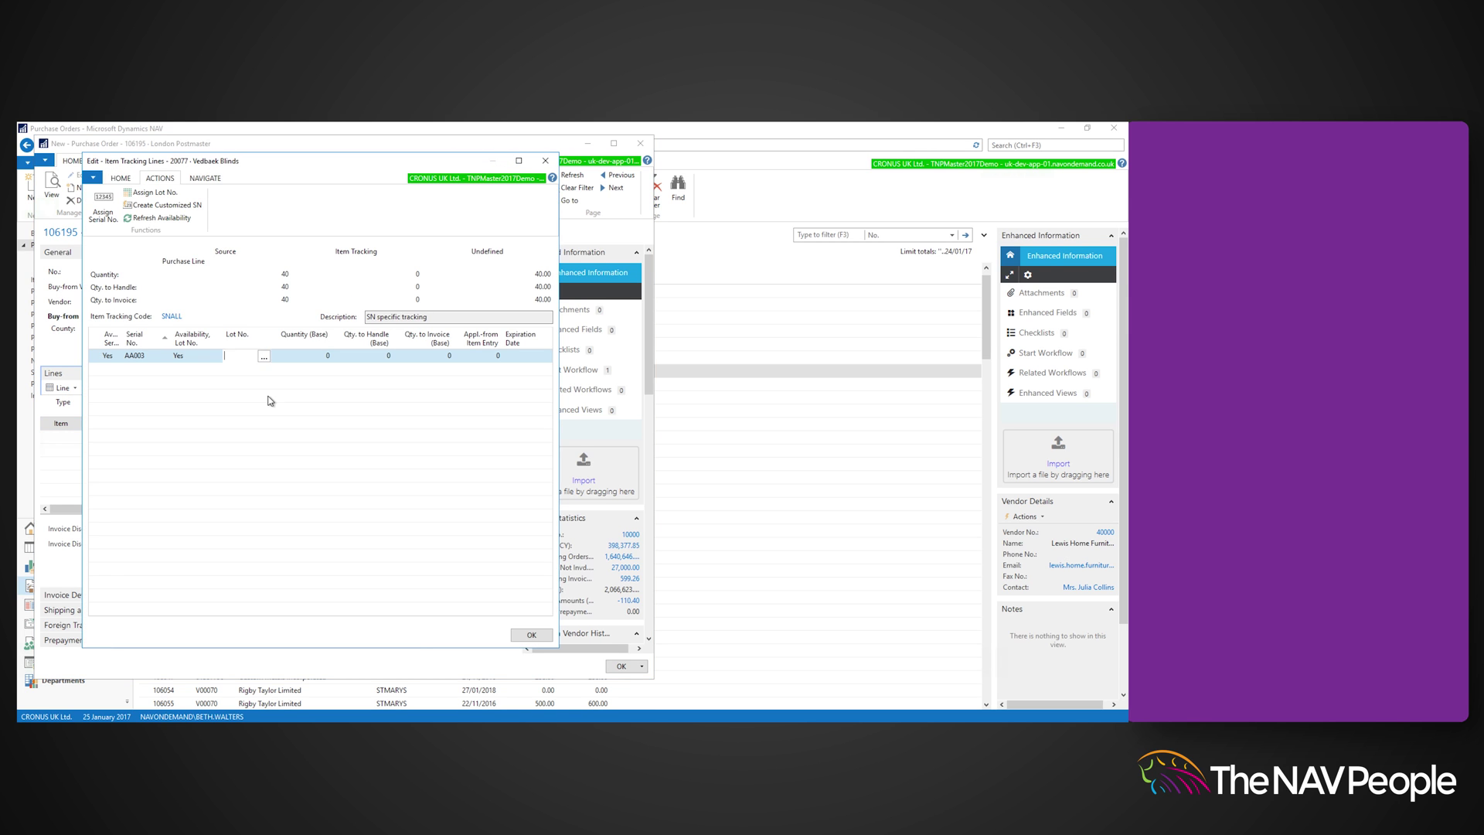
text(1)
key(Tab)
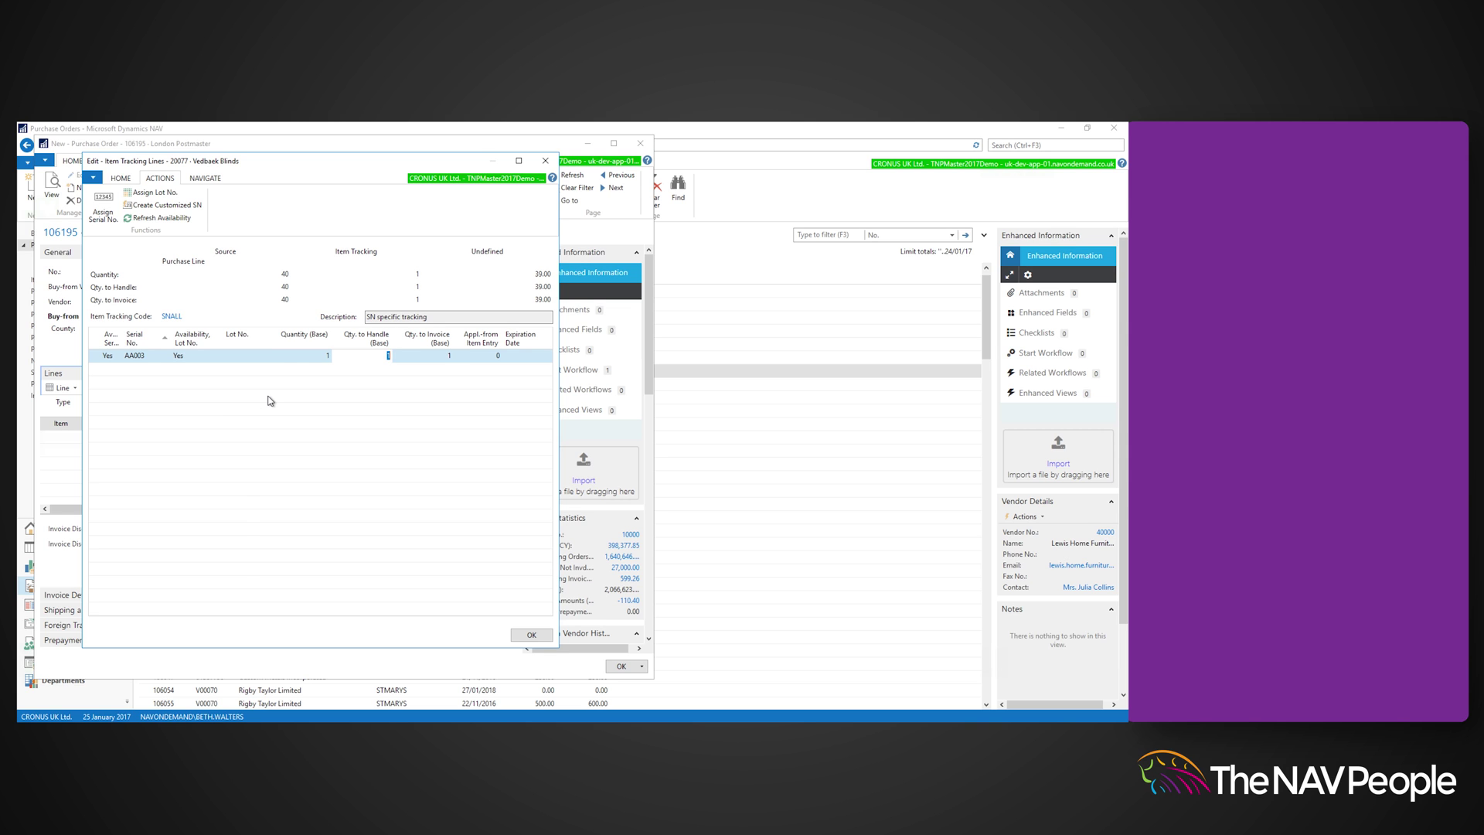
key(Tab)
key(Tab)
key(Tab)
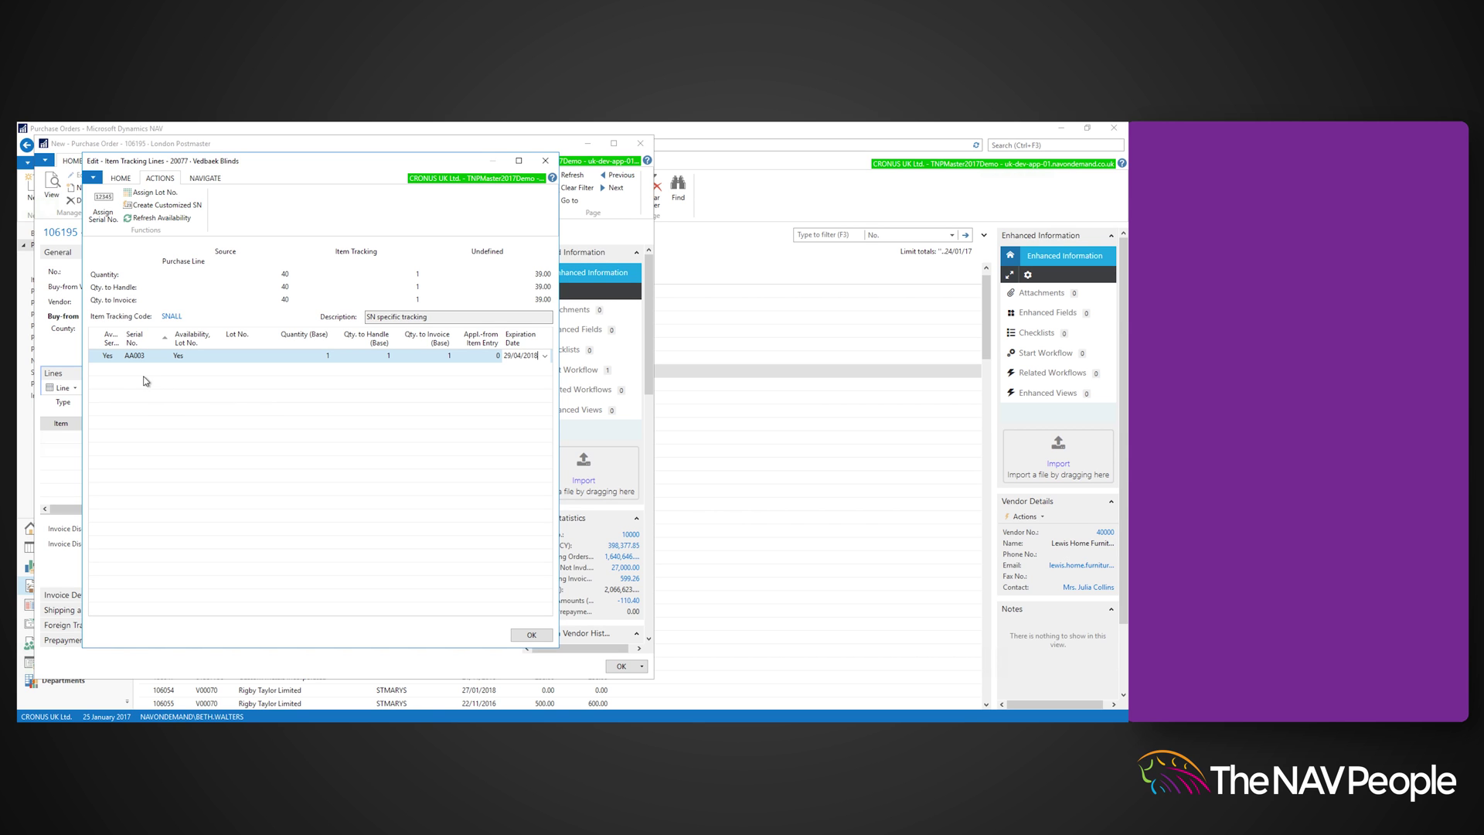
key(Tab)
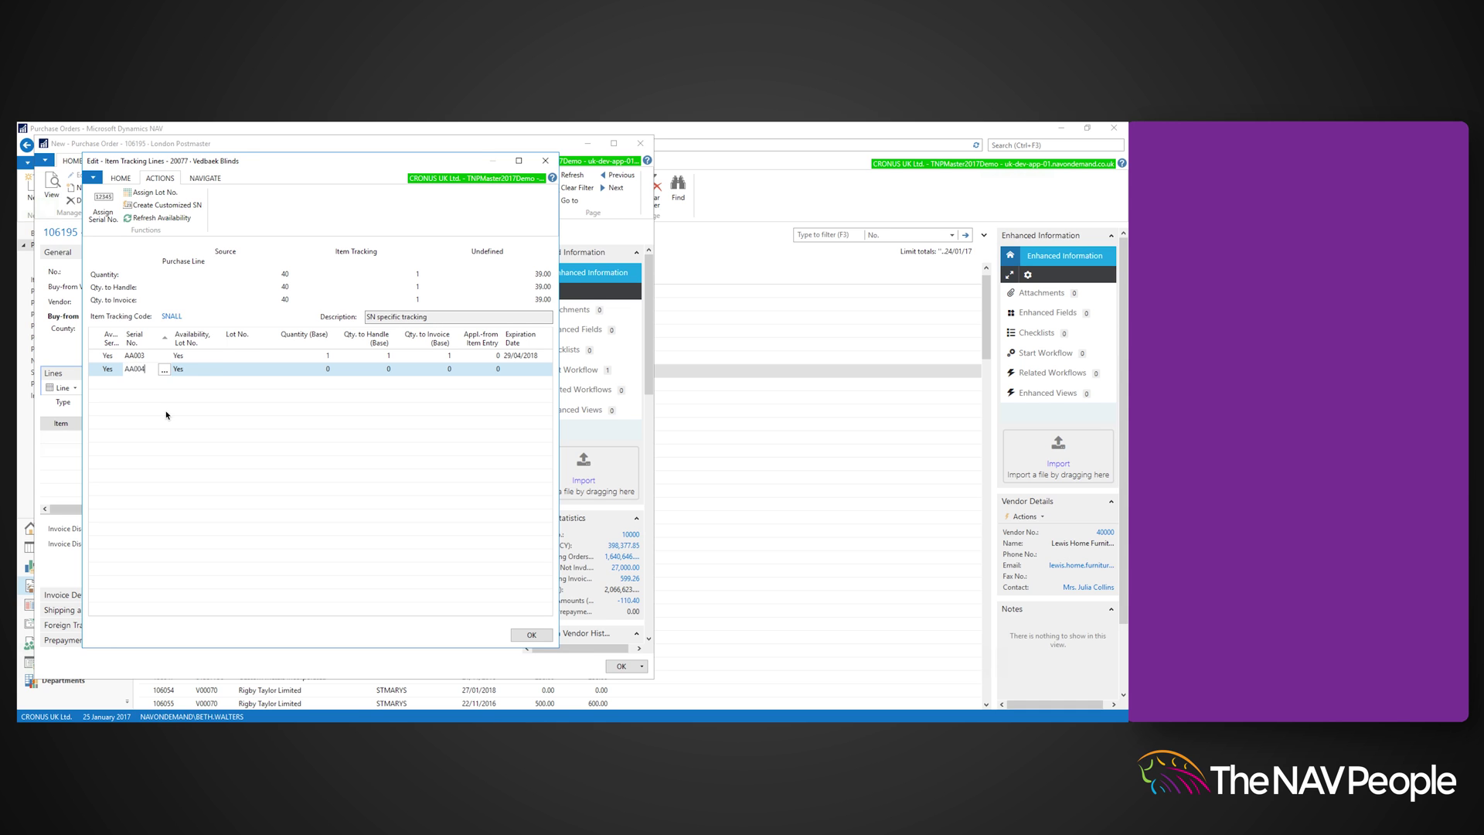
key(Tab)
key(Tab)
key(Tab)
key(Tab)
key(Tab)
key(Tab)
key(Tab)
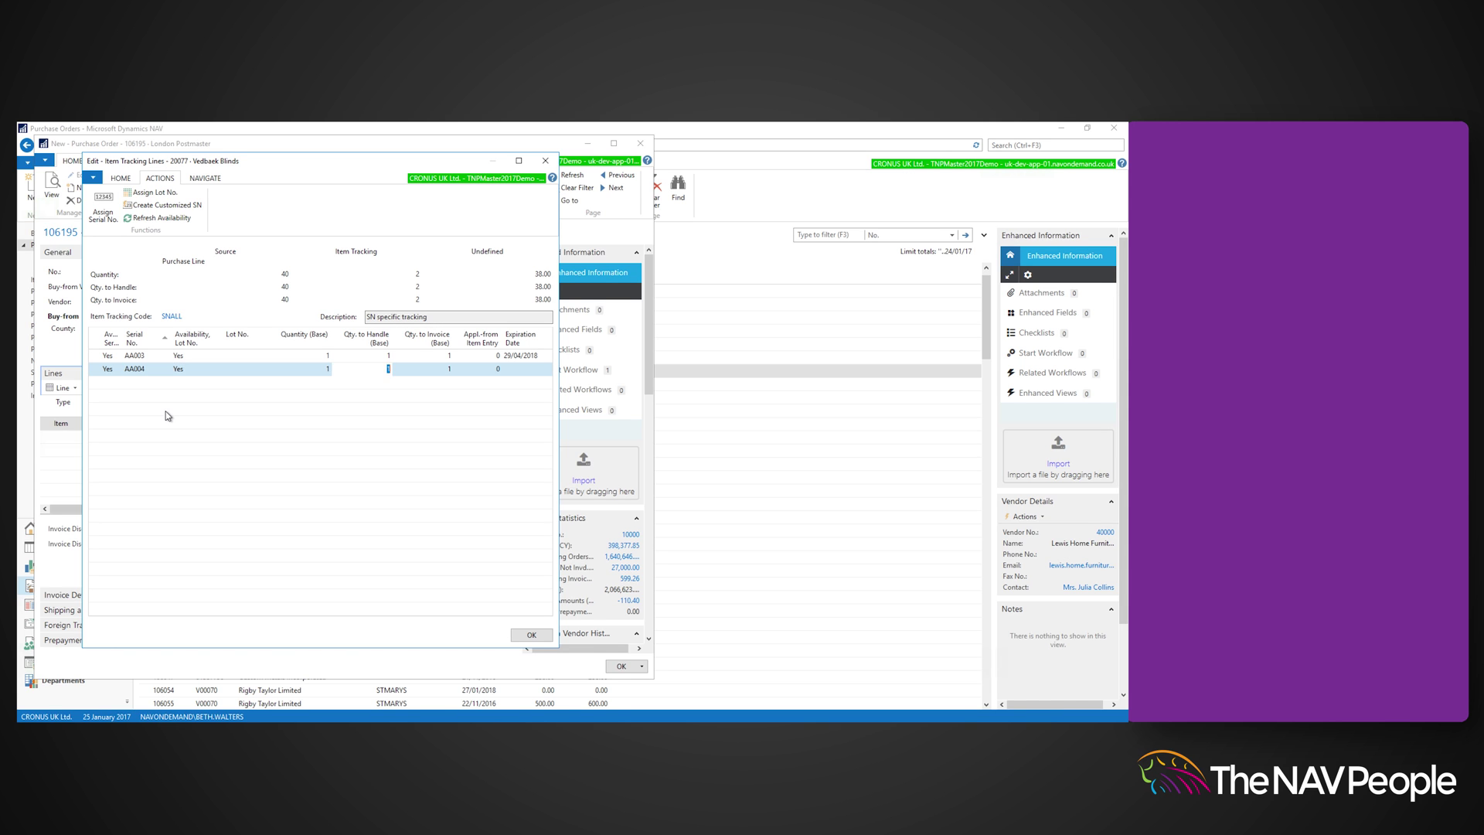
text(29/04/2018)
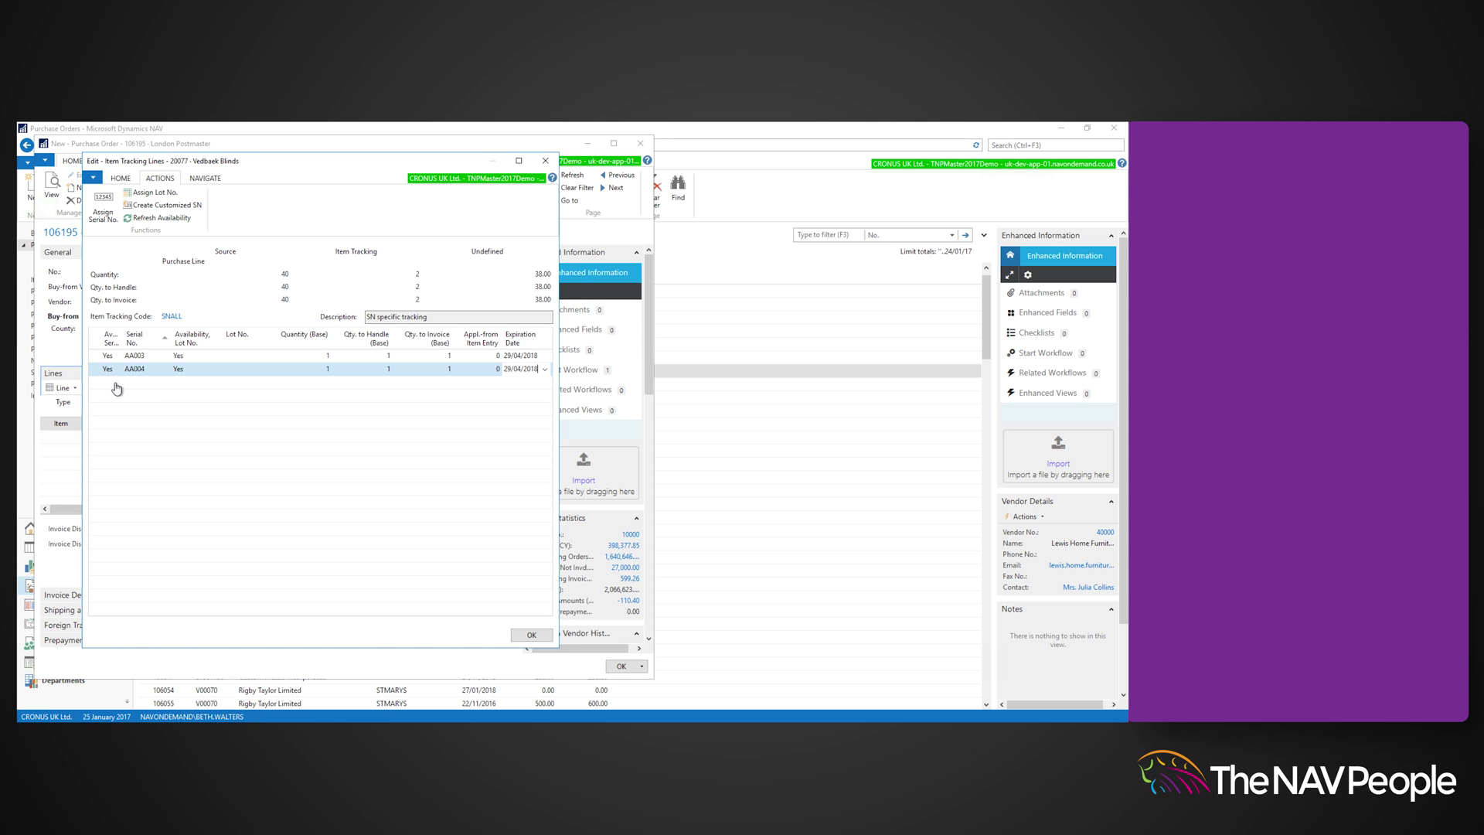
Auto-generate serial numbers for the remaining blinds, close tracking, and start Post and Print
click(117, 387)
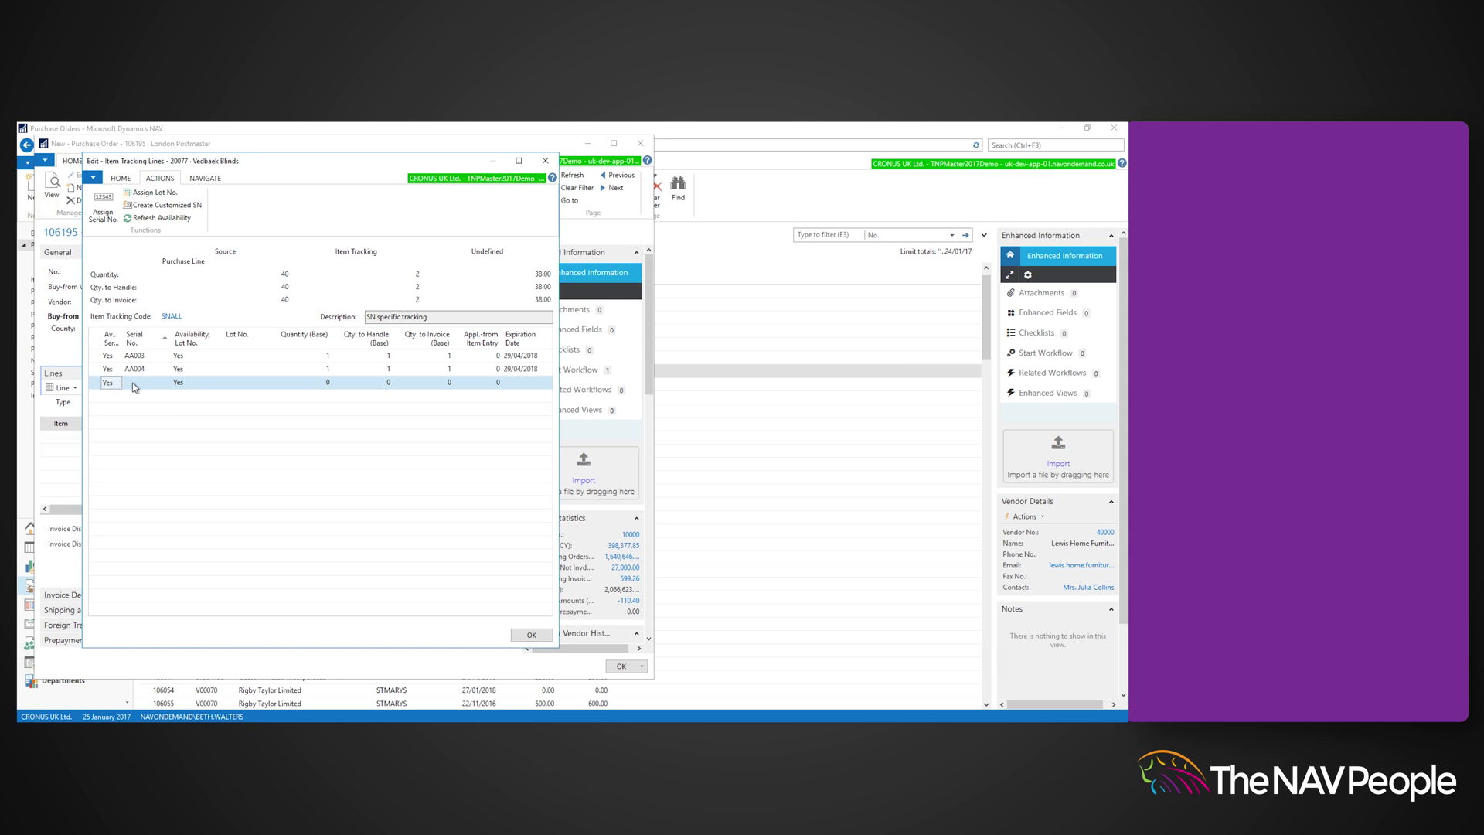
click(102, 207)
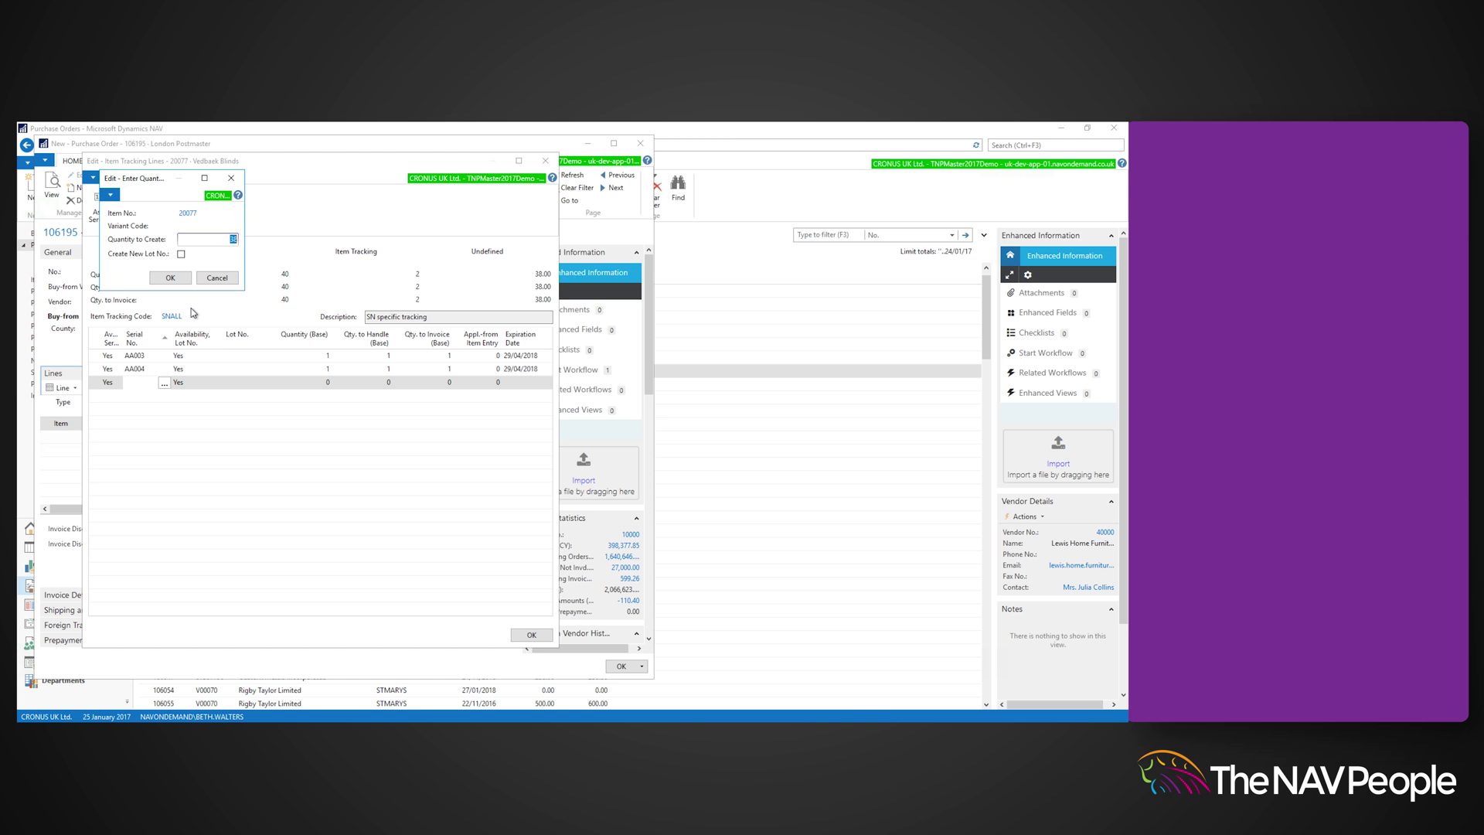
click(170, 278)
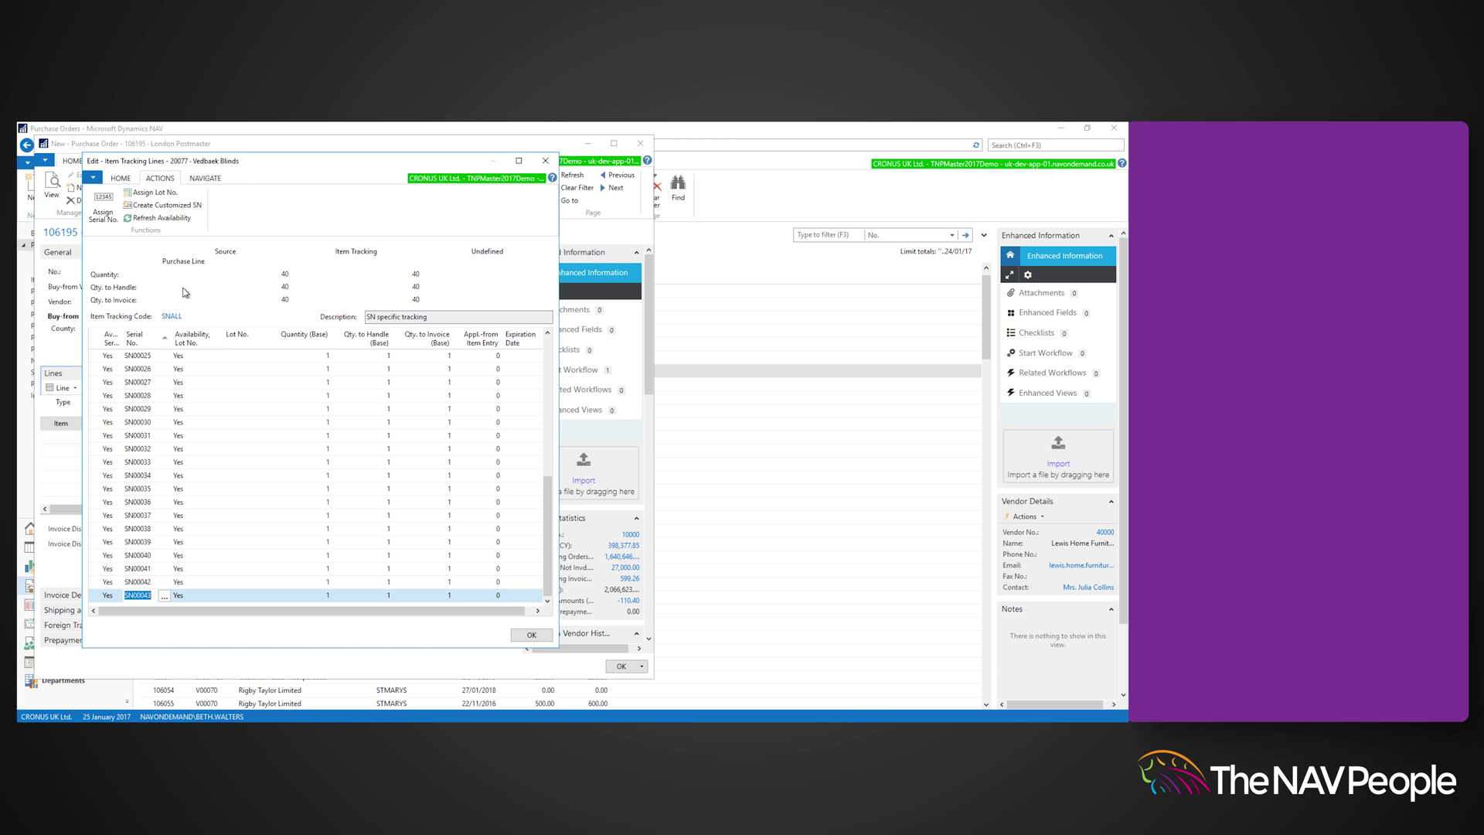
click(528, 635)
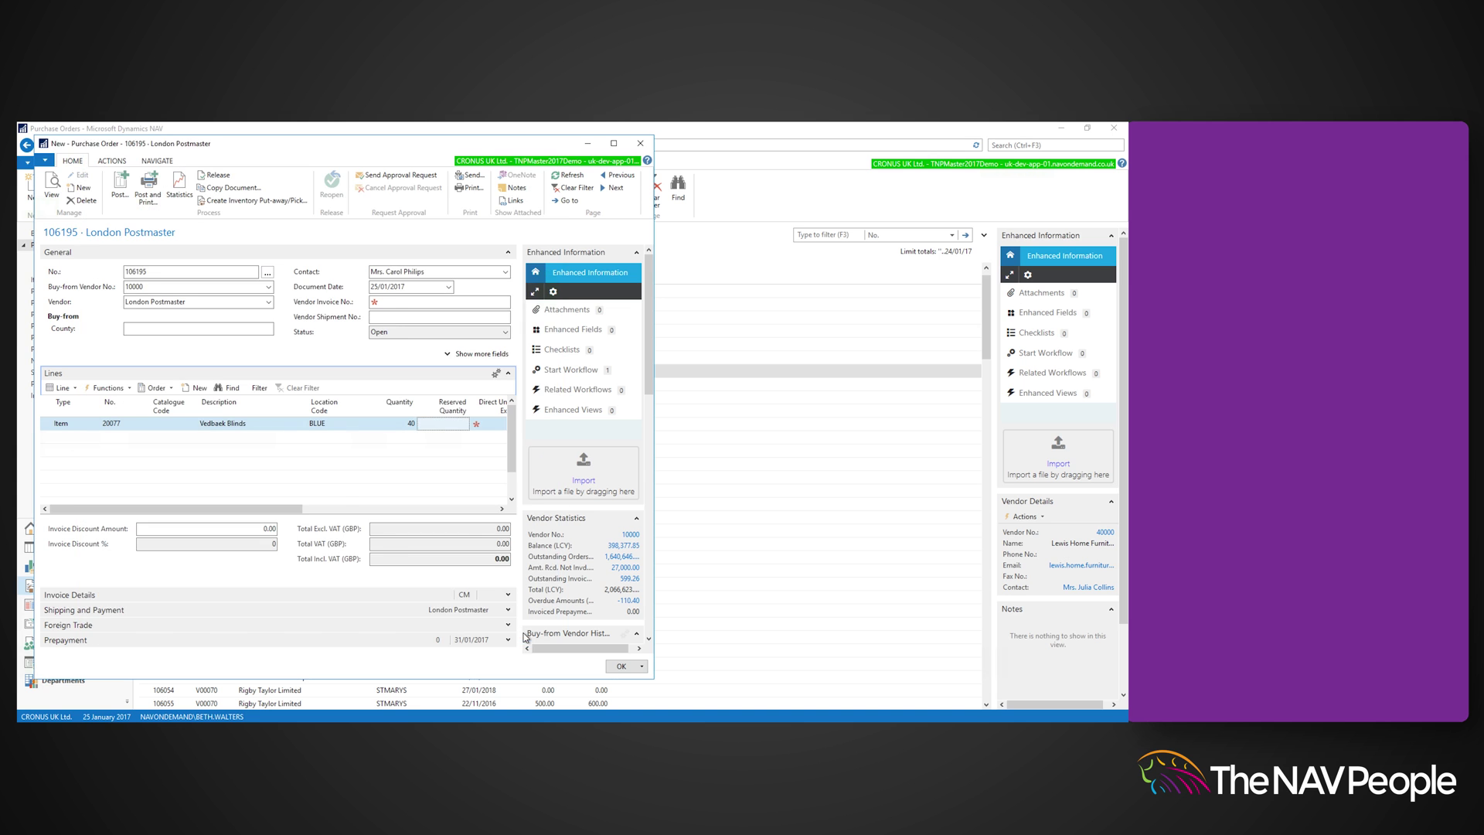
click(141, 199)
Post order 106195 and view Vedbaek Blinds ledger entries showing one-unit receipts at BLUE
click(333, 438)
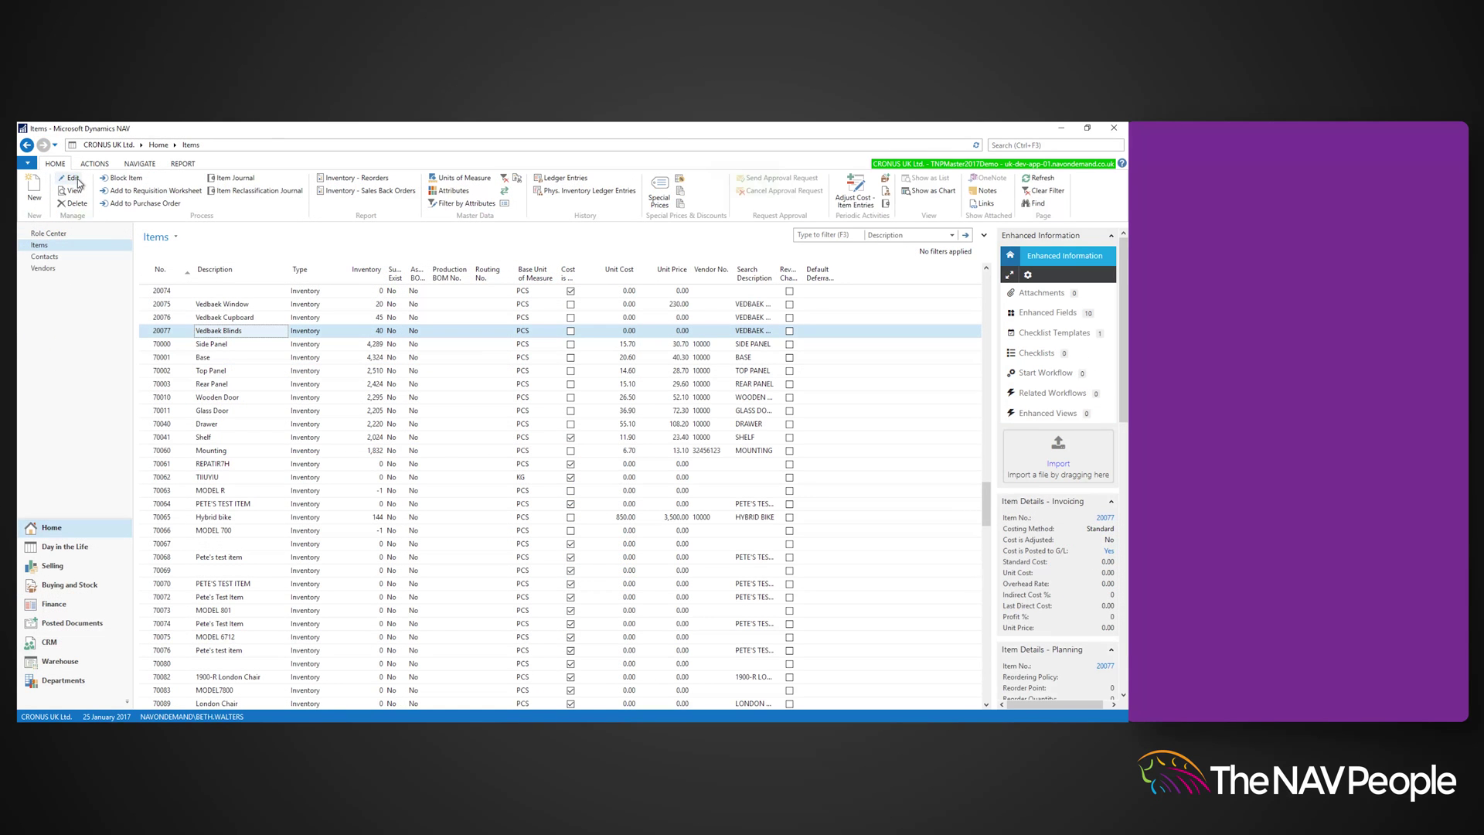
click(77, 179)
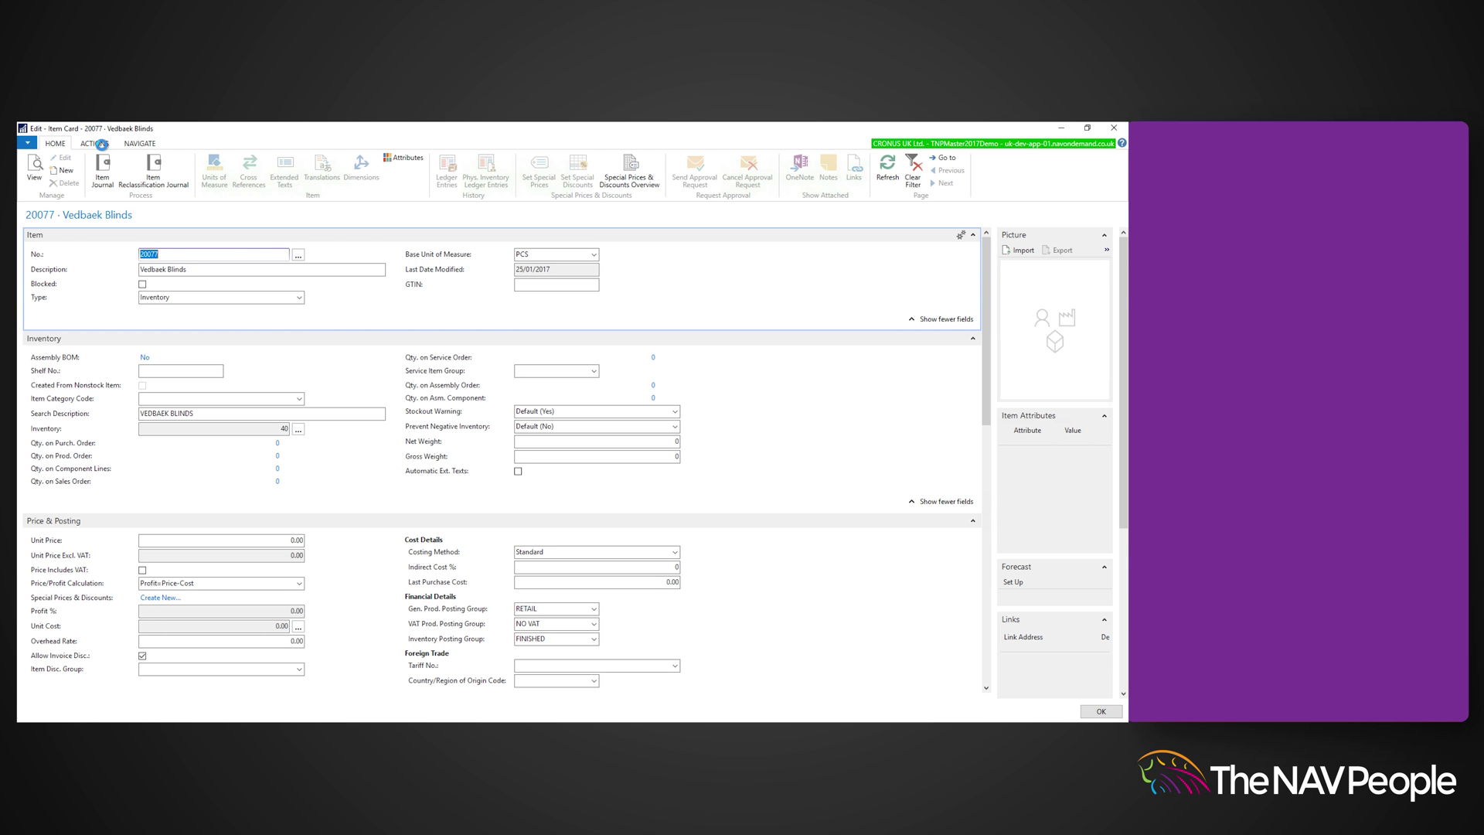
click(96, 144)
click(329, 172)
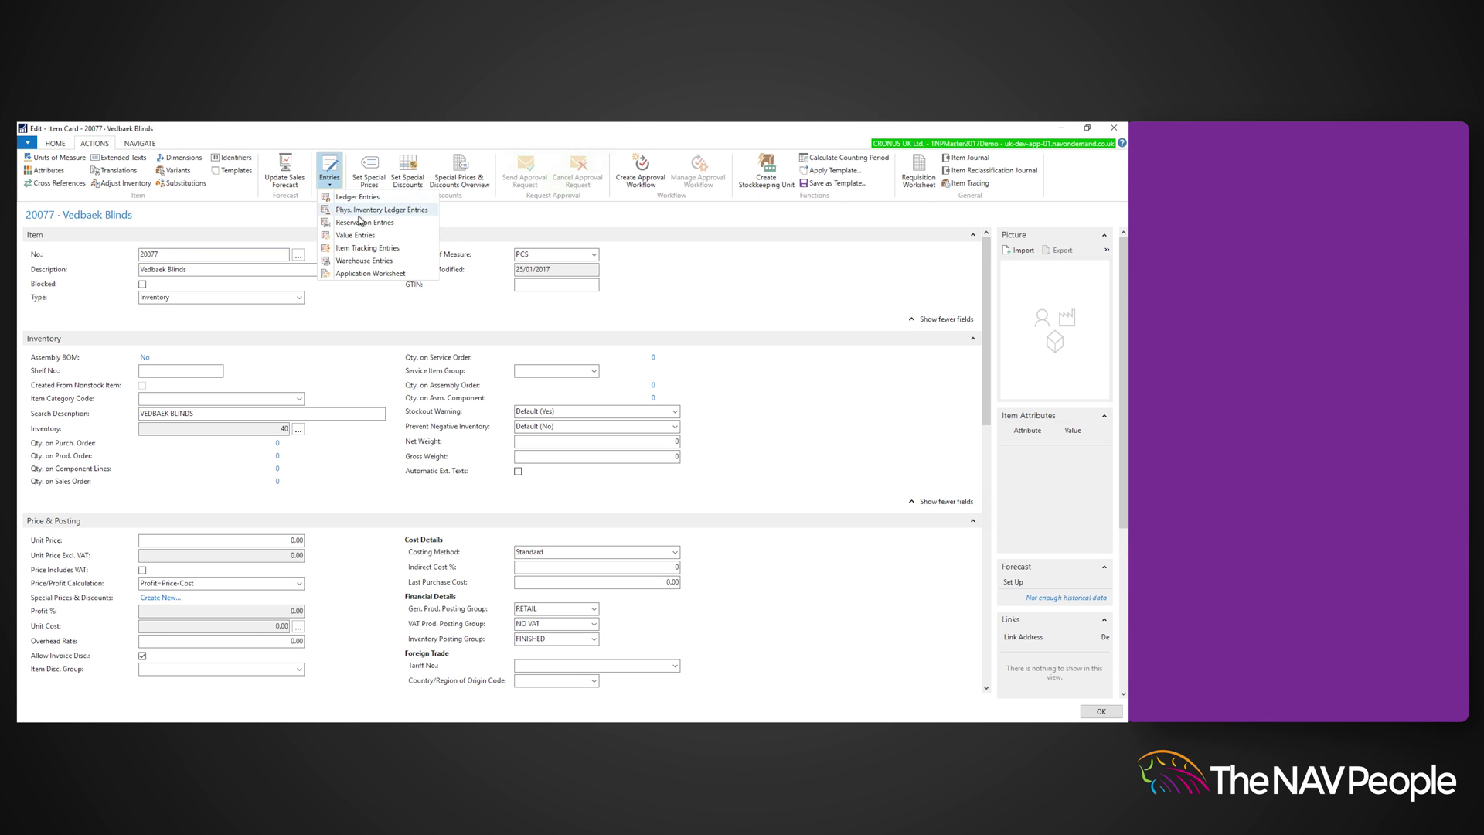
click(359, 199)
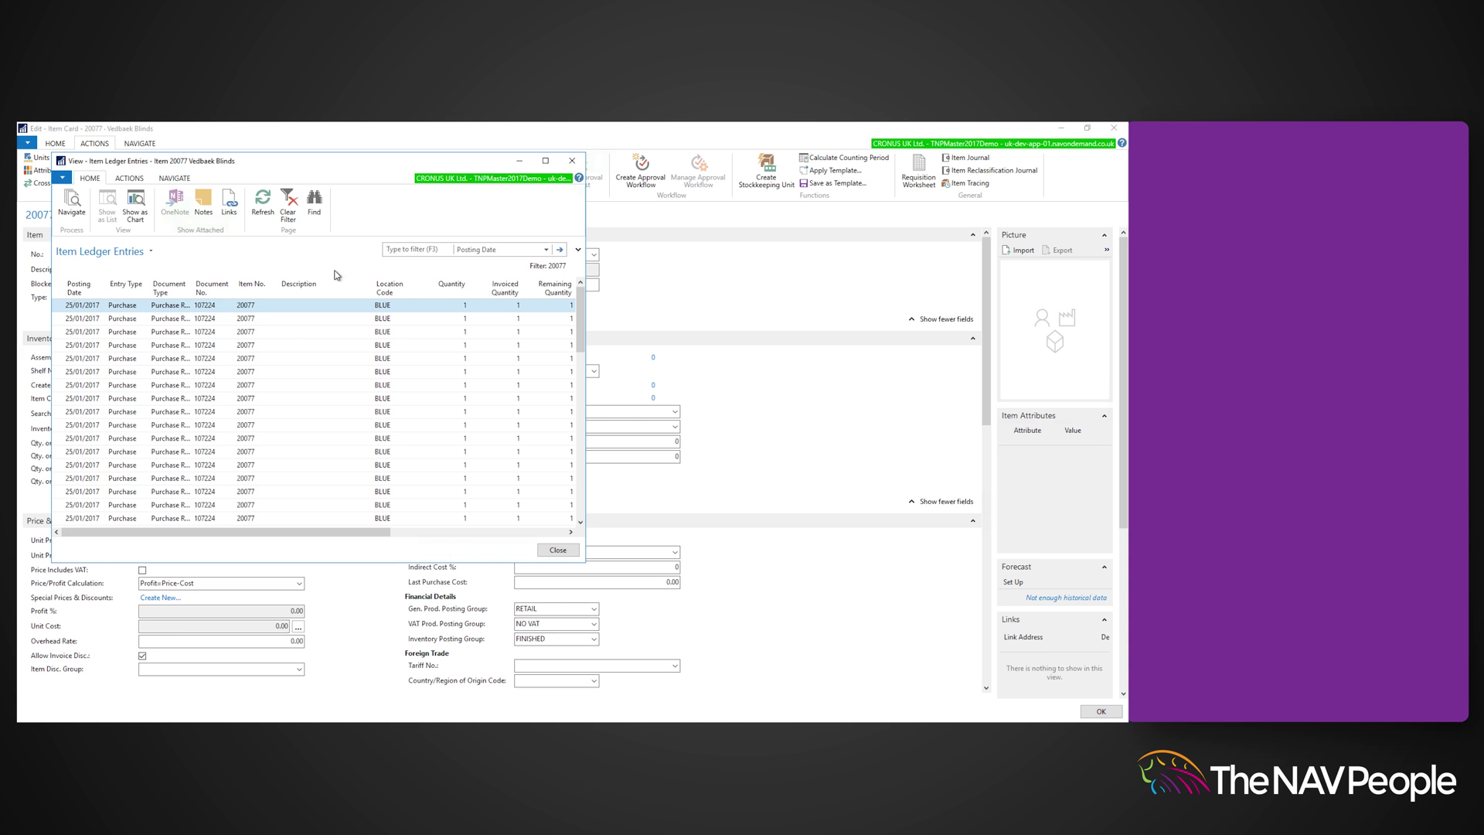
mouse_move(576, 331)
mouse_down()
mouse_move(581, 462)
mouse_move(580, 323)
mouse_up()
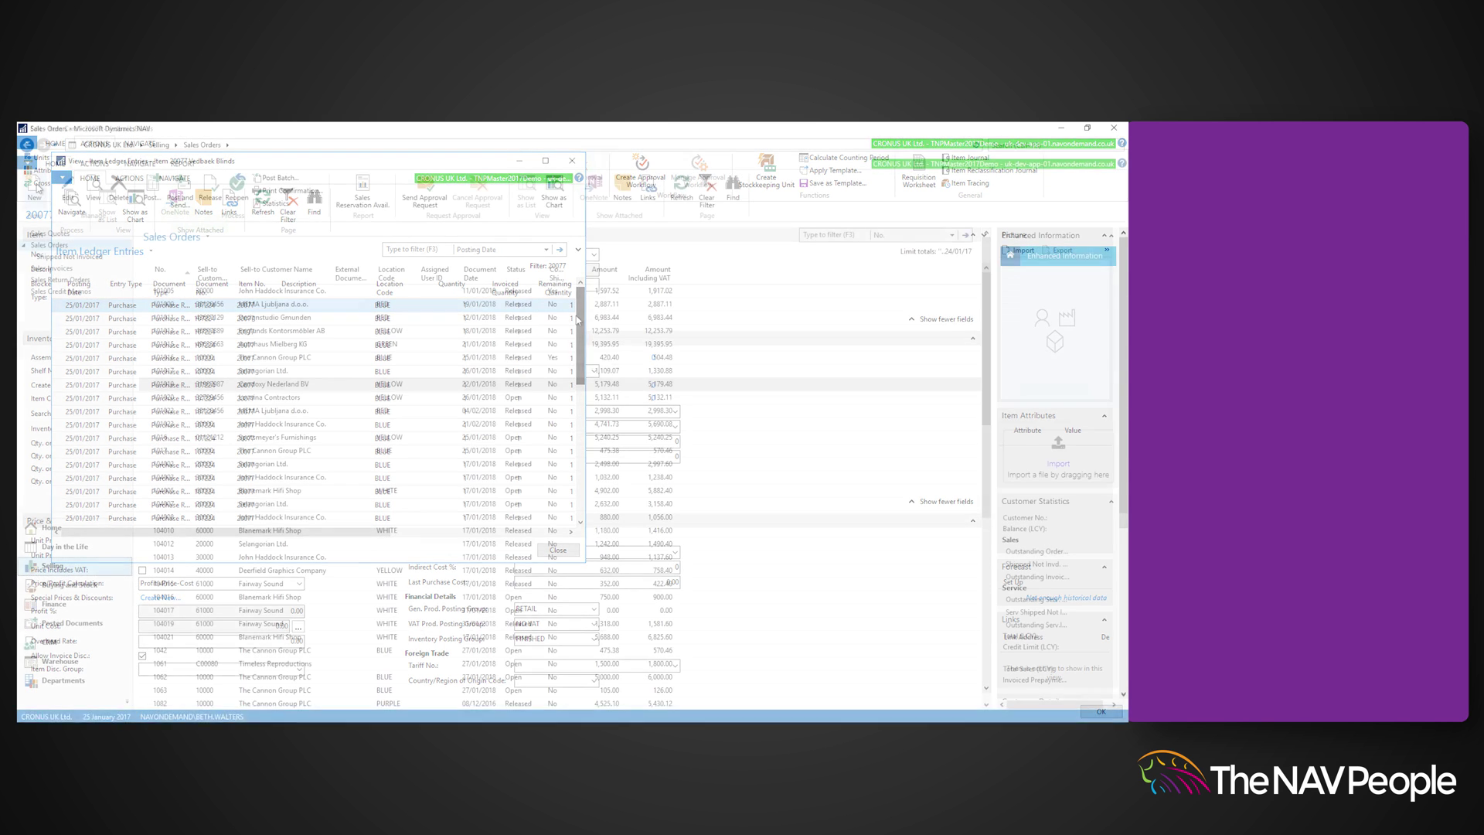
Start a new sales order for customer 50000
click(35, 189)
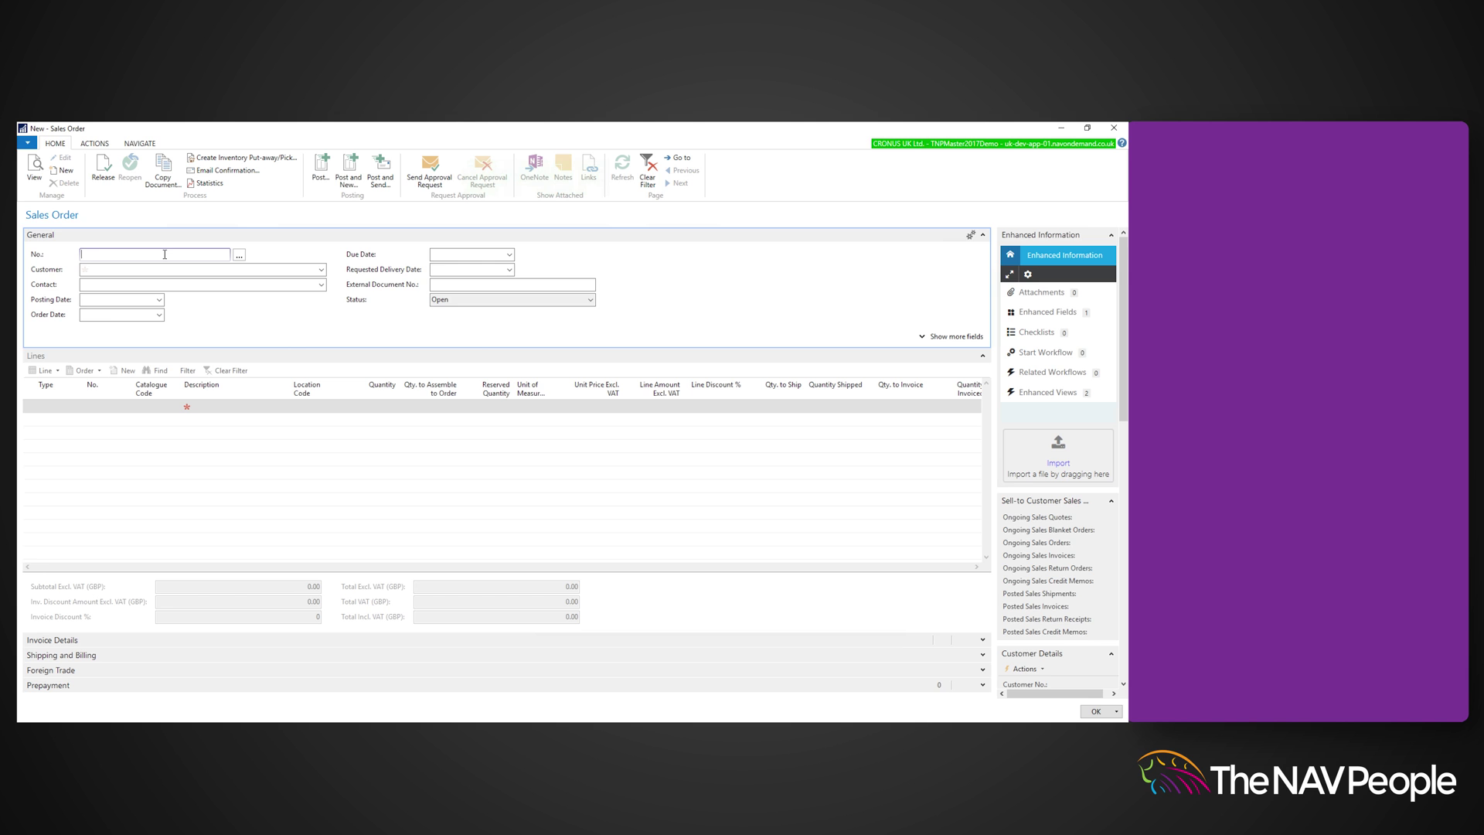
click(117, 269)
text(50000)
key(Tab)
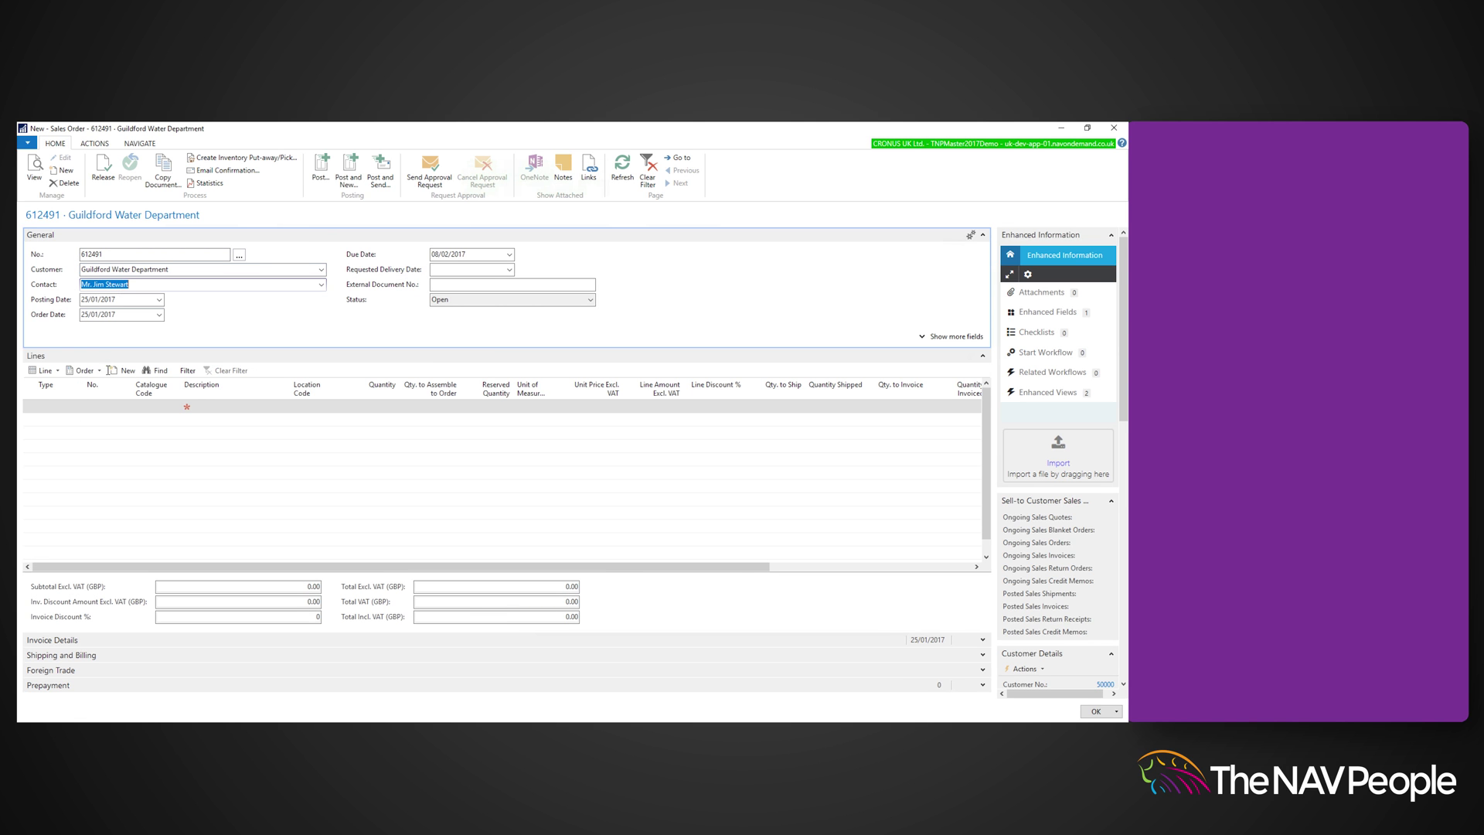
Add an item line for 20077 Vedbaek Blinds from location BLUE
click(47, 406)
text(i)
key(Tab)
text(20)
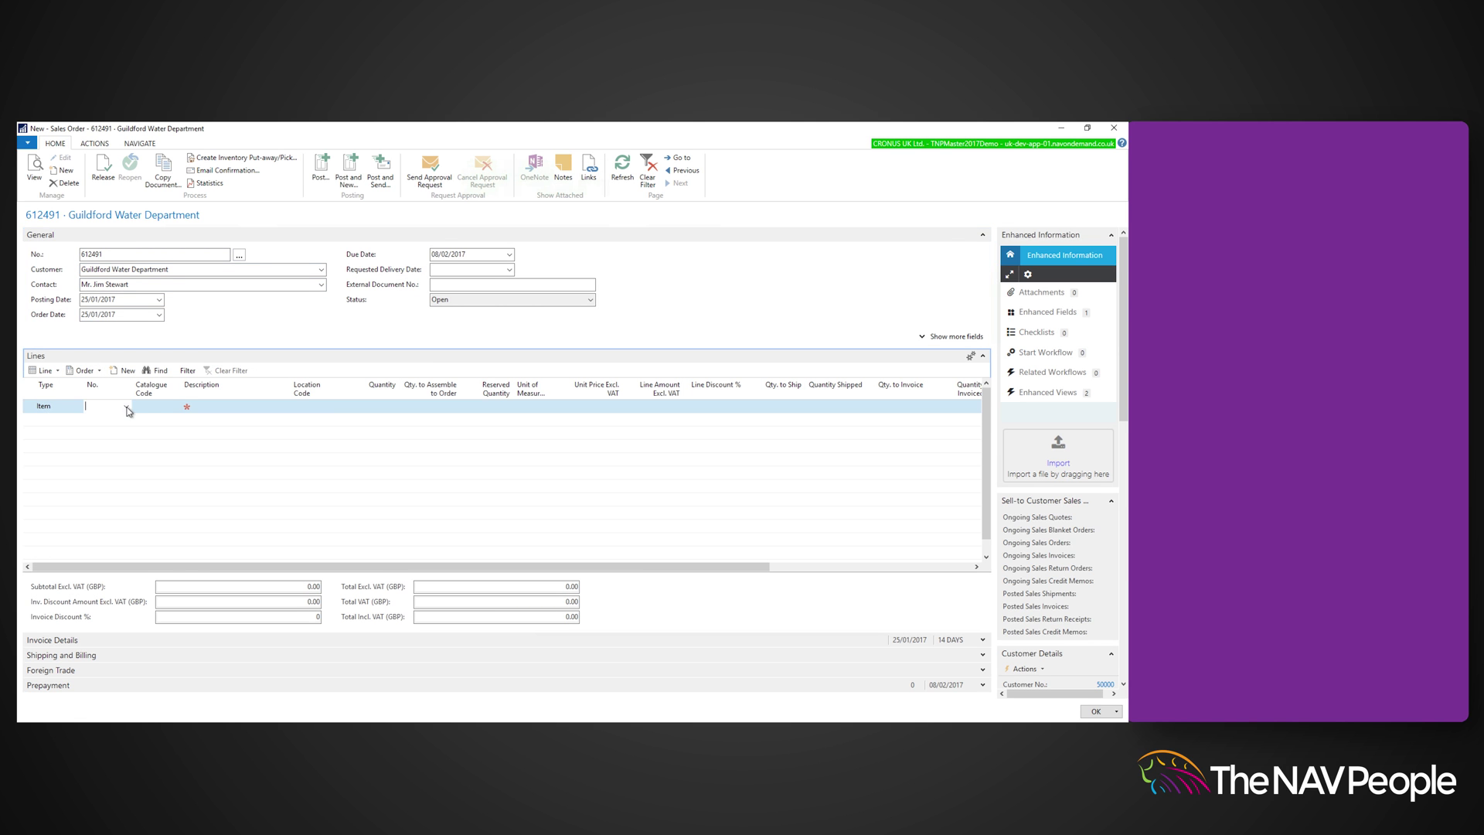
click(126, 405)
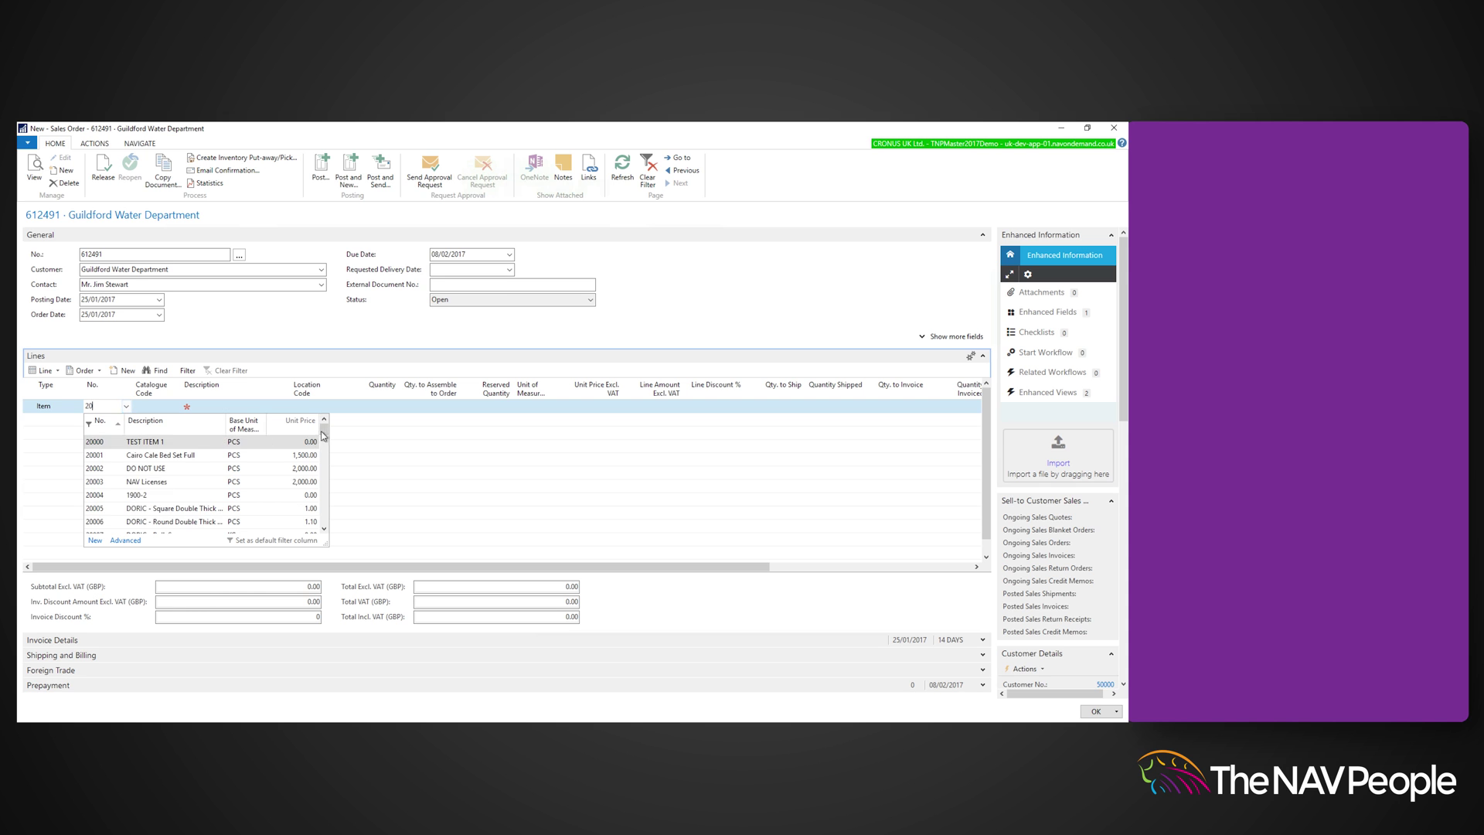
drag(323, 431, 325, 524)
click(174, 522)
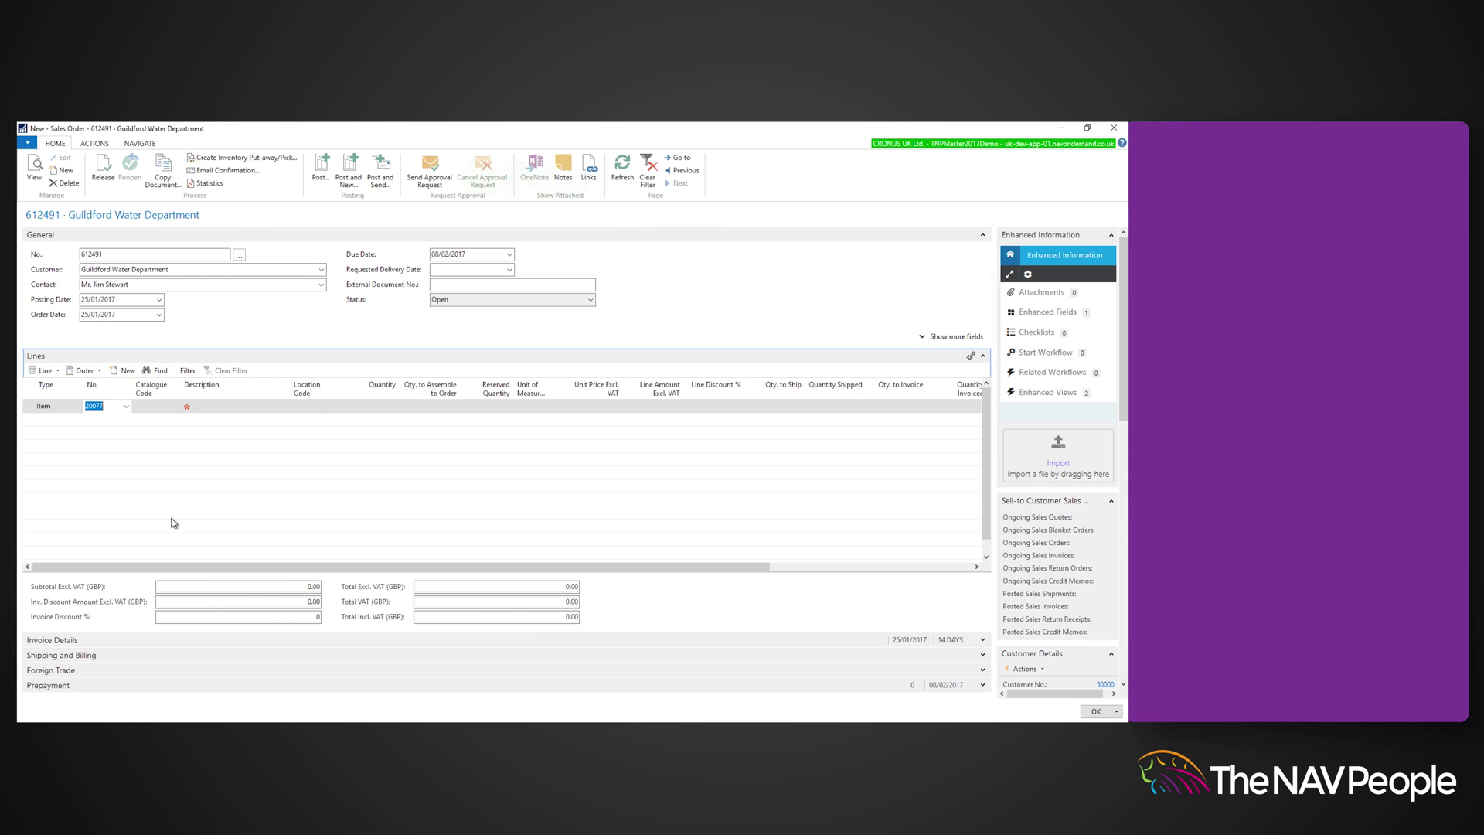
key(Tab)
text(bl)
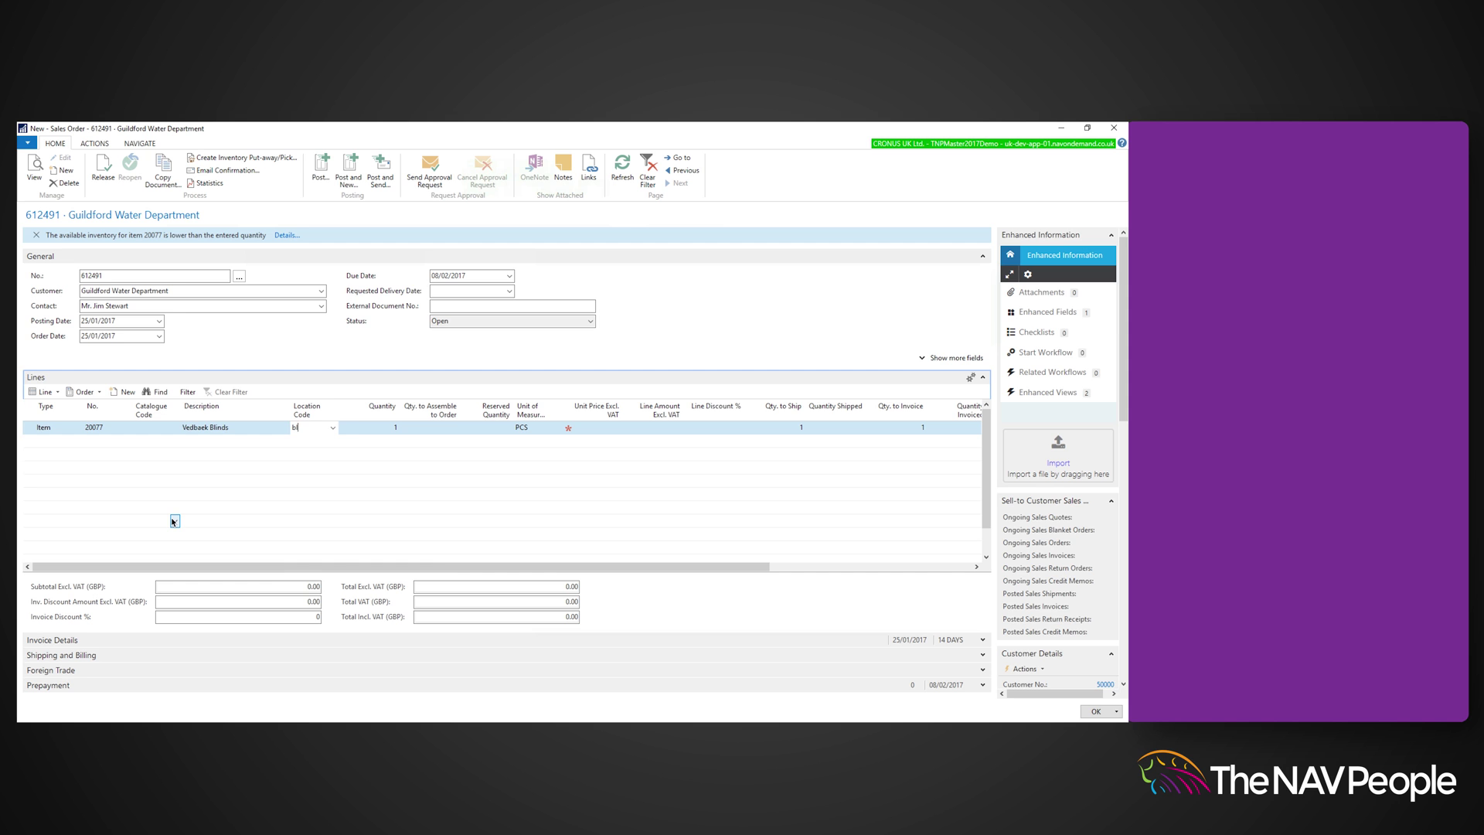
text(ue)
key(Tab)
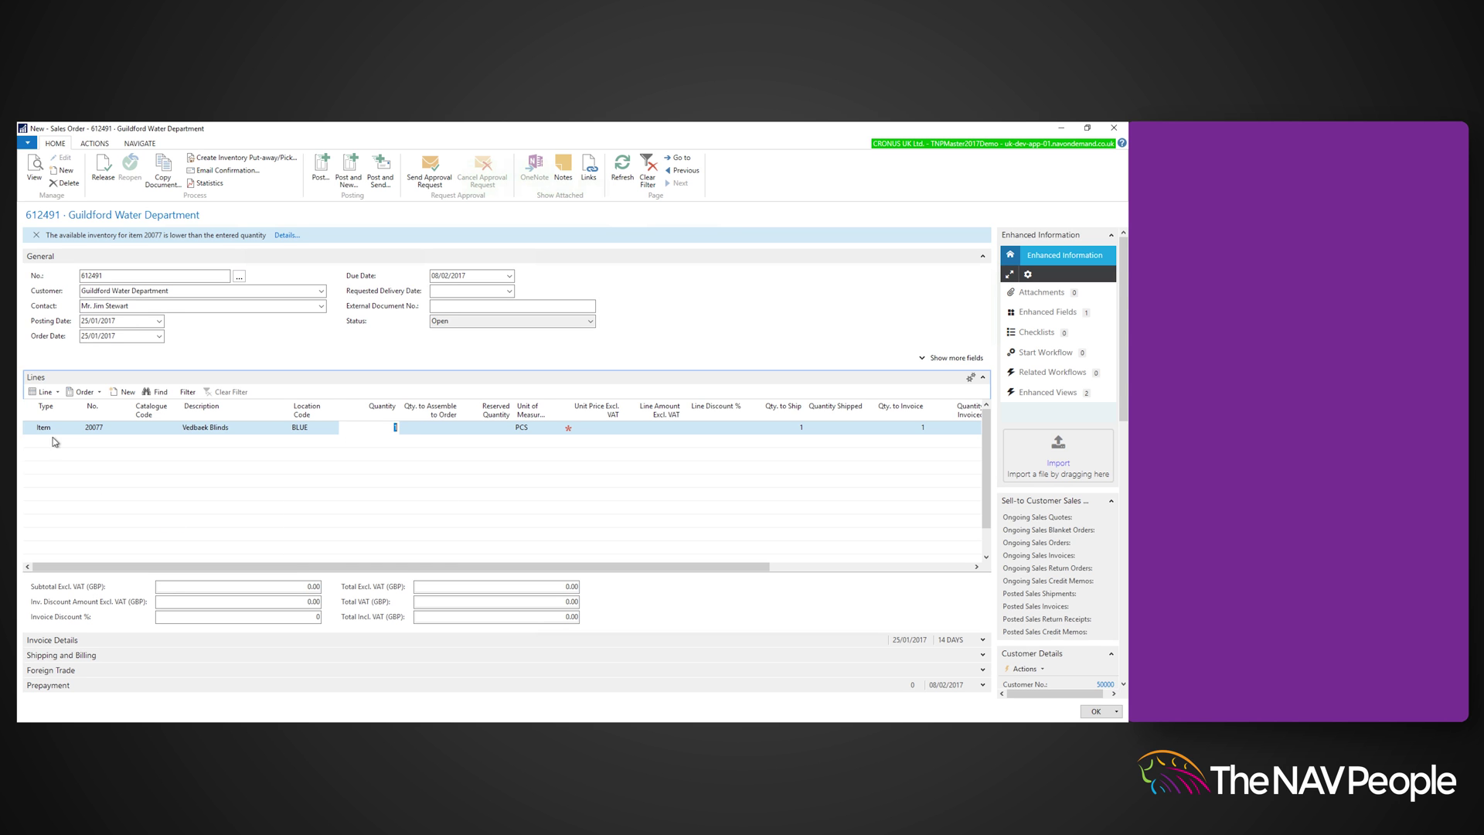
Open the item tracking lines for the Vedbaek Blinds sales line
click(43, 392)
mouse_move(104, 435)
click(197, 444)
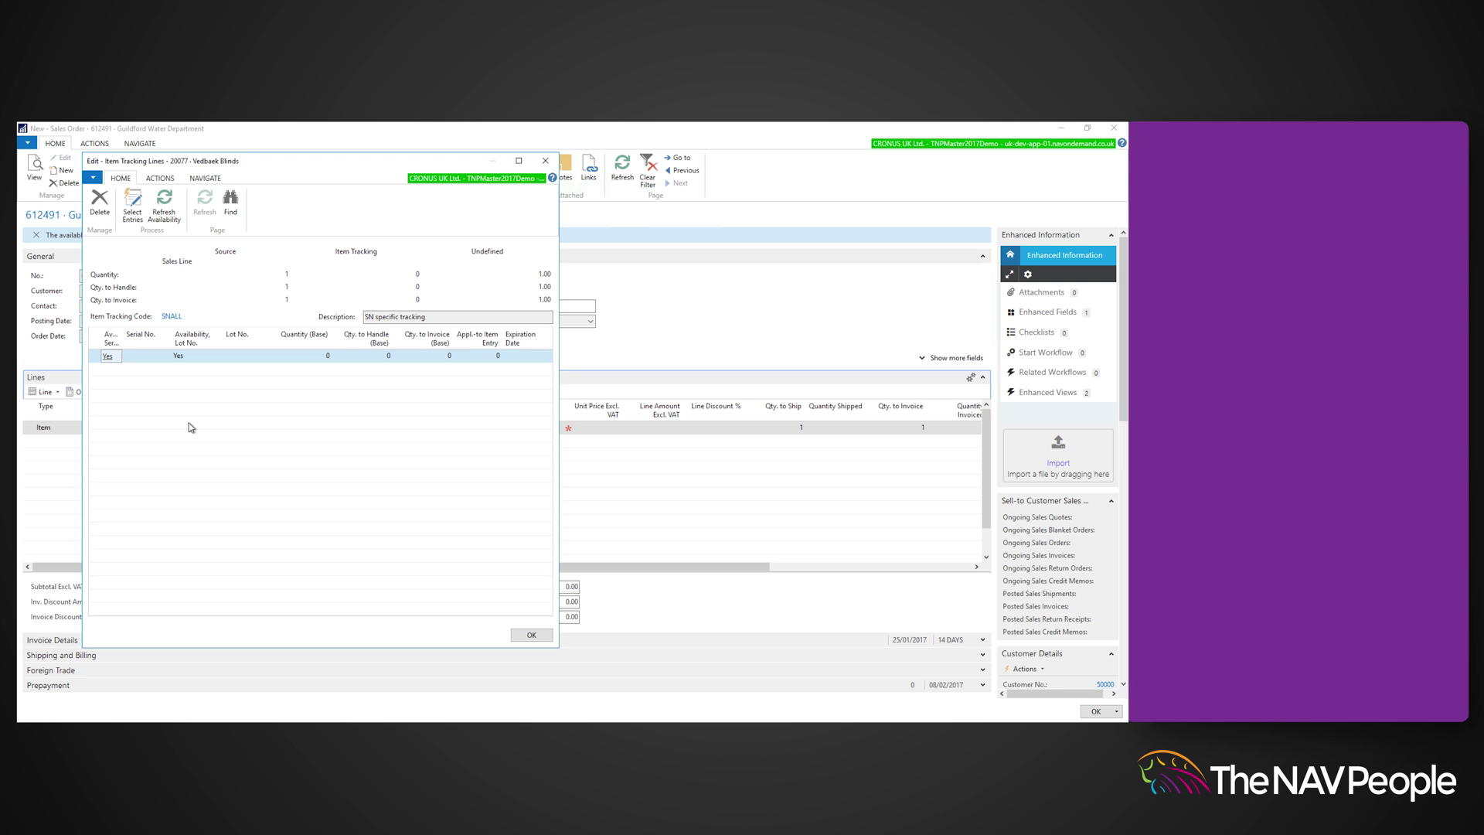
Pick serial number AA003 from the available entries and confirm it
click(133, 204)
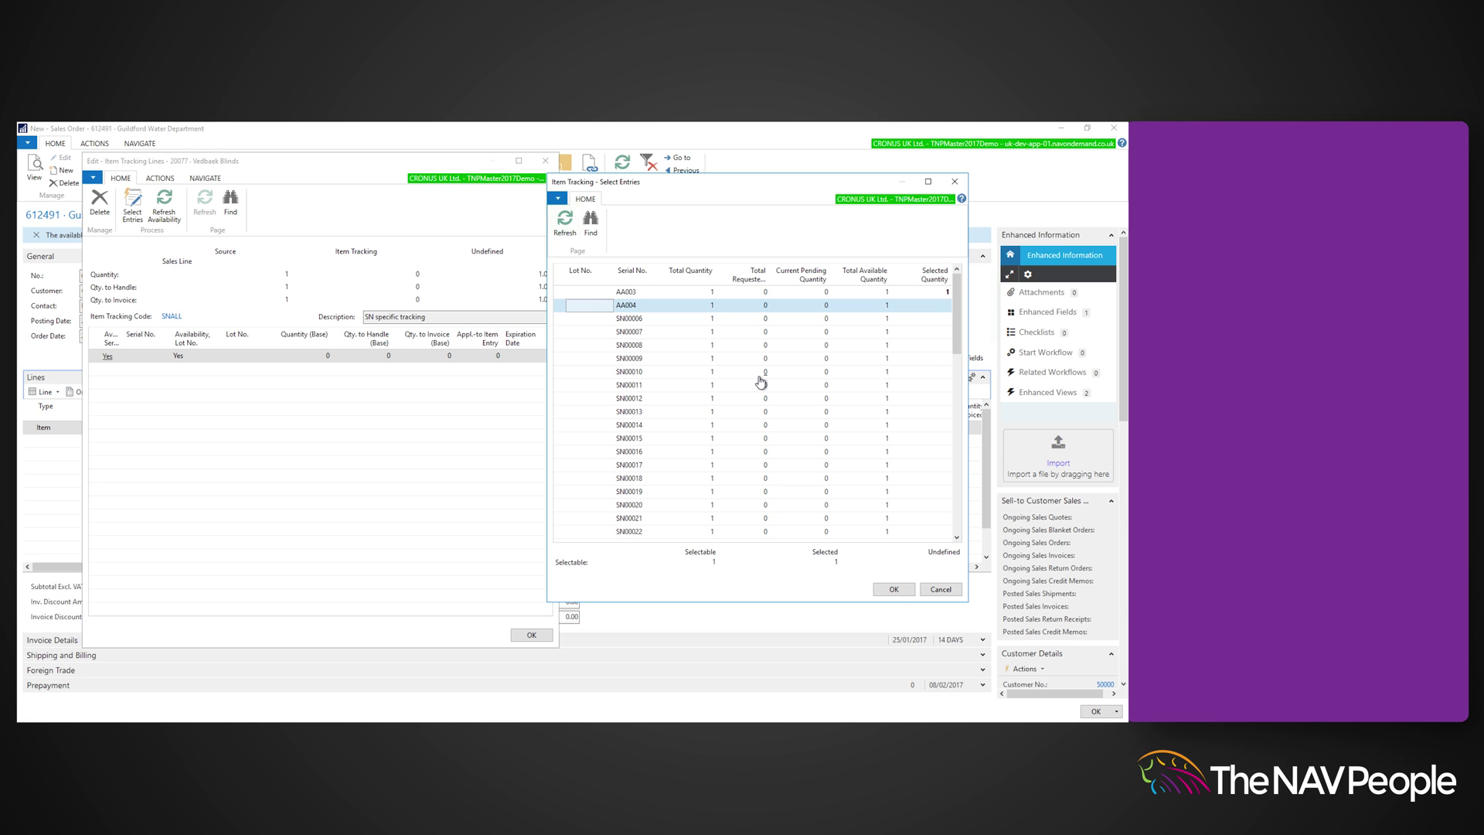
scroll(761, 381, down, 2)
scroll(761, 380, up, 2)
click(700, 293)
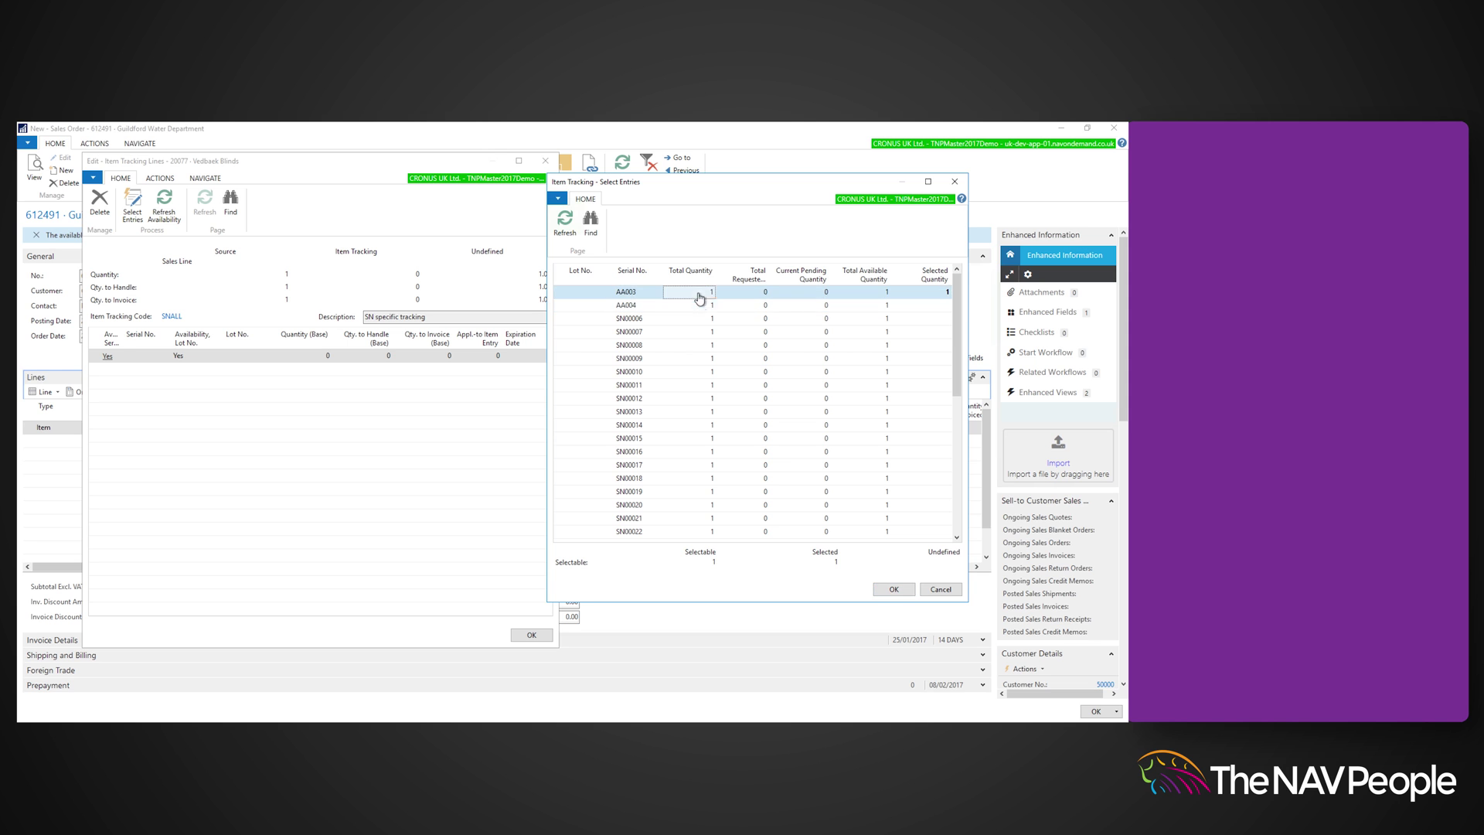
click(878, 592)
Post the sales order as Ship and Invoice, declining to open the posted invoice
click(532, 635)
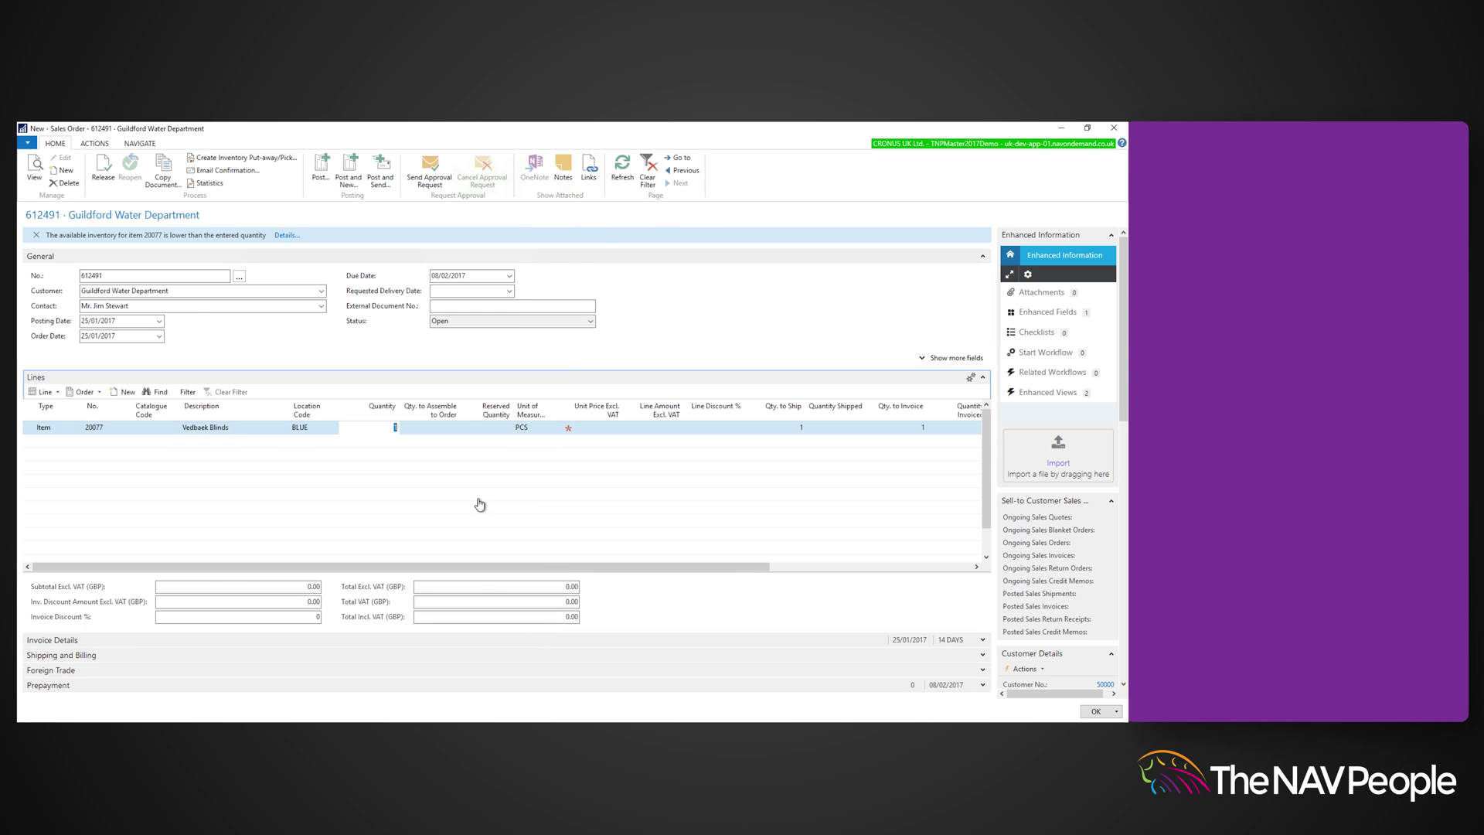
click(321, 169)
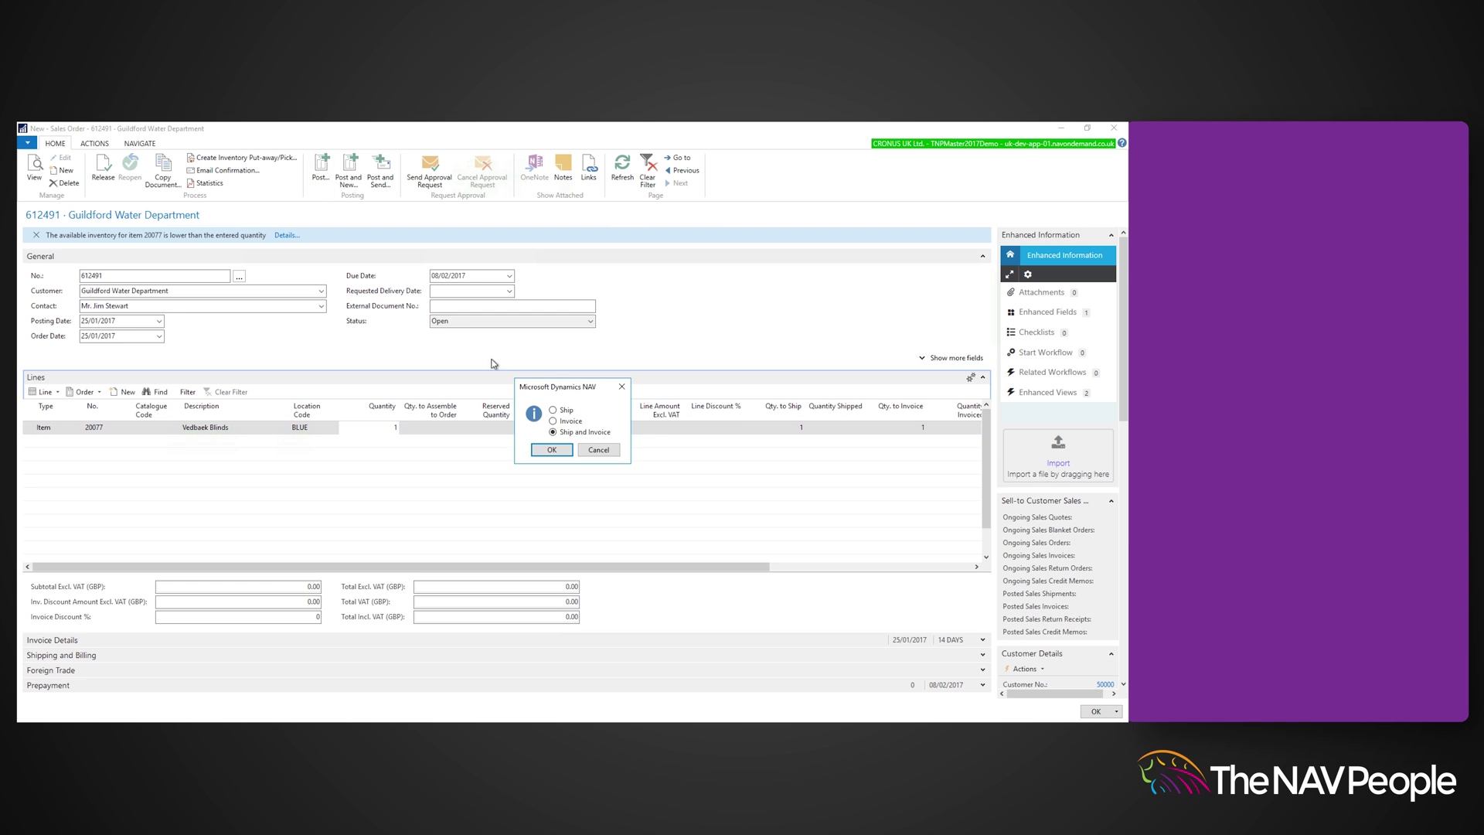
click(552, 450)
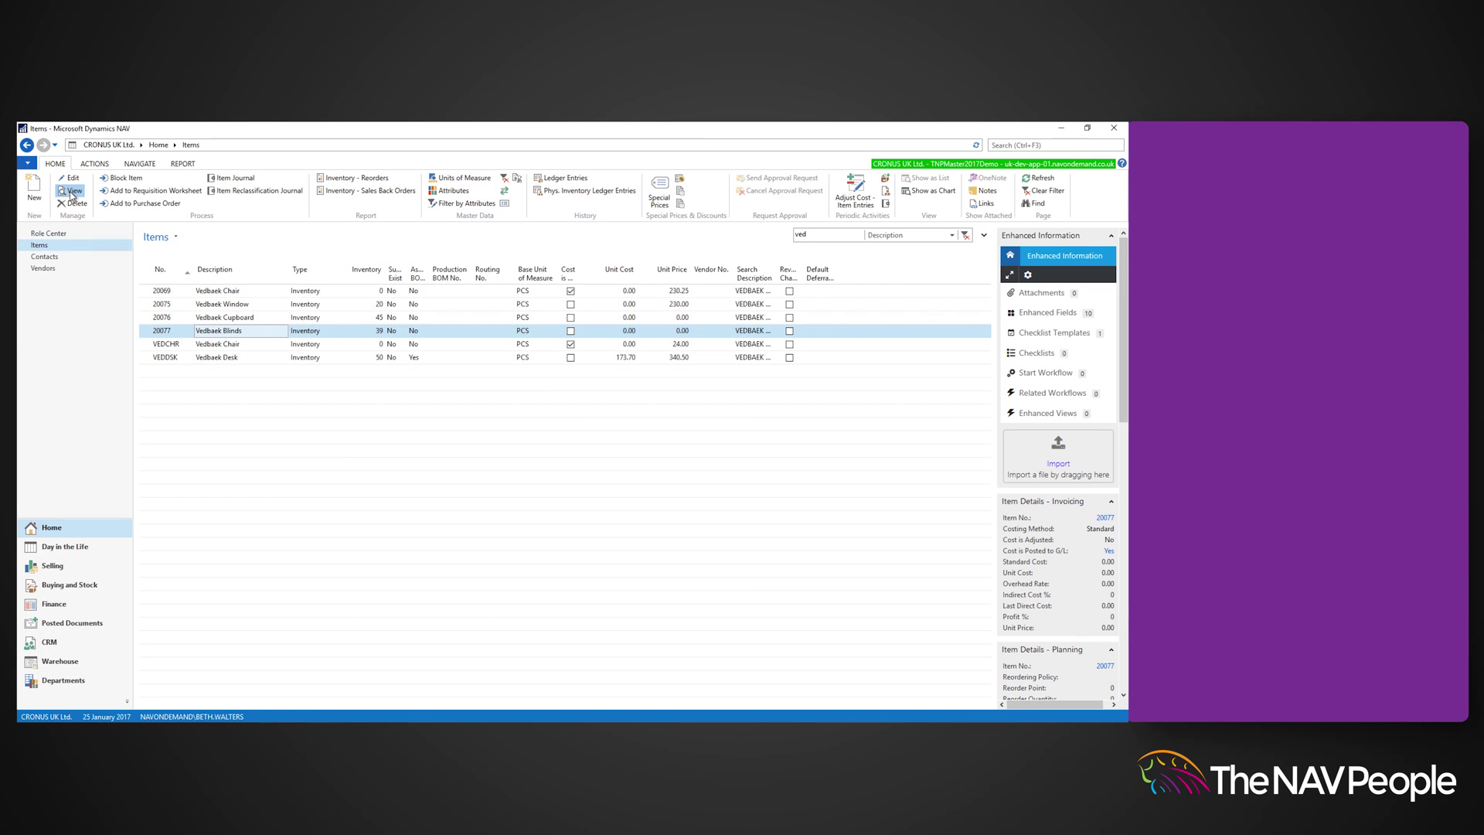
click(70, 191)
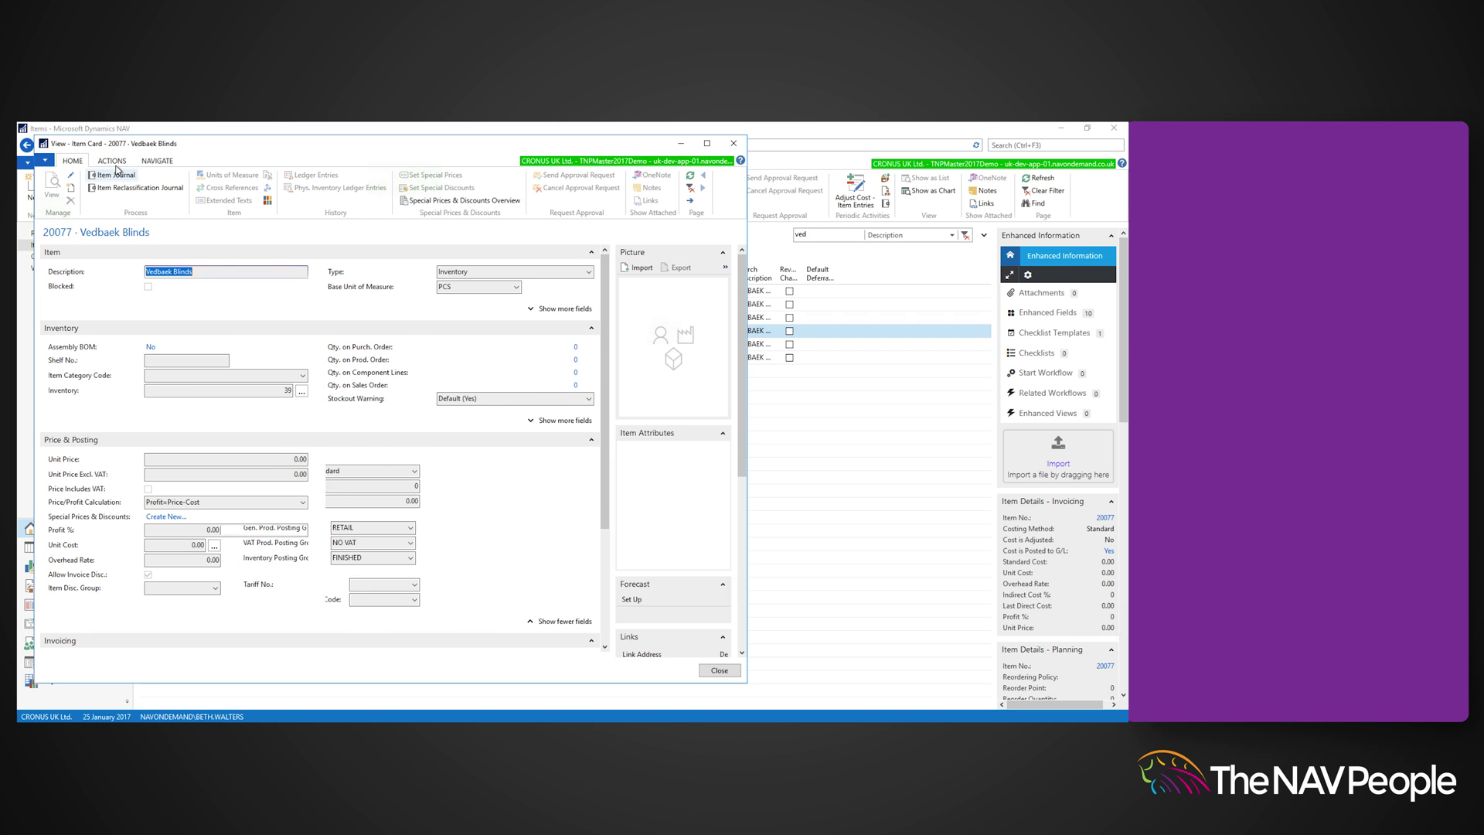
Open Vedbaek Blinds item tracking entries showing serial AA003's -1 customer entry
click(114, 161)
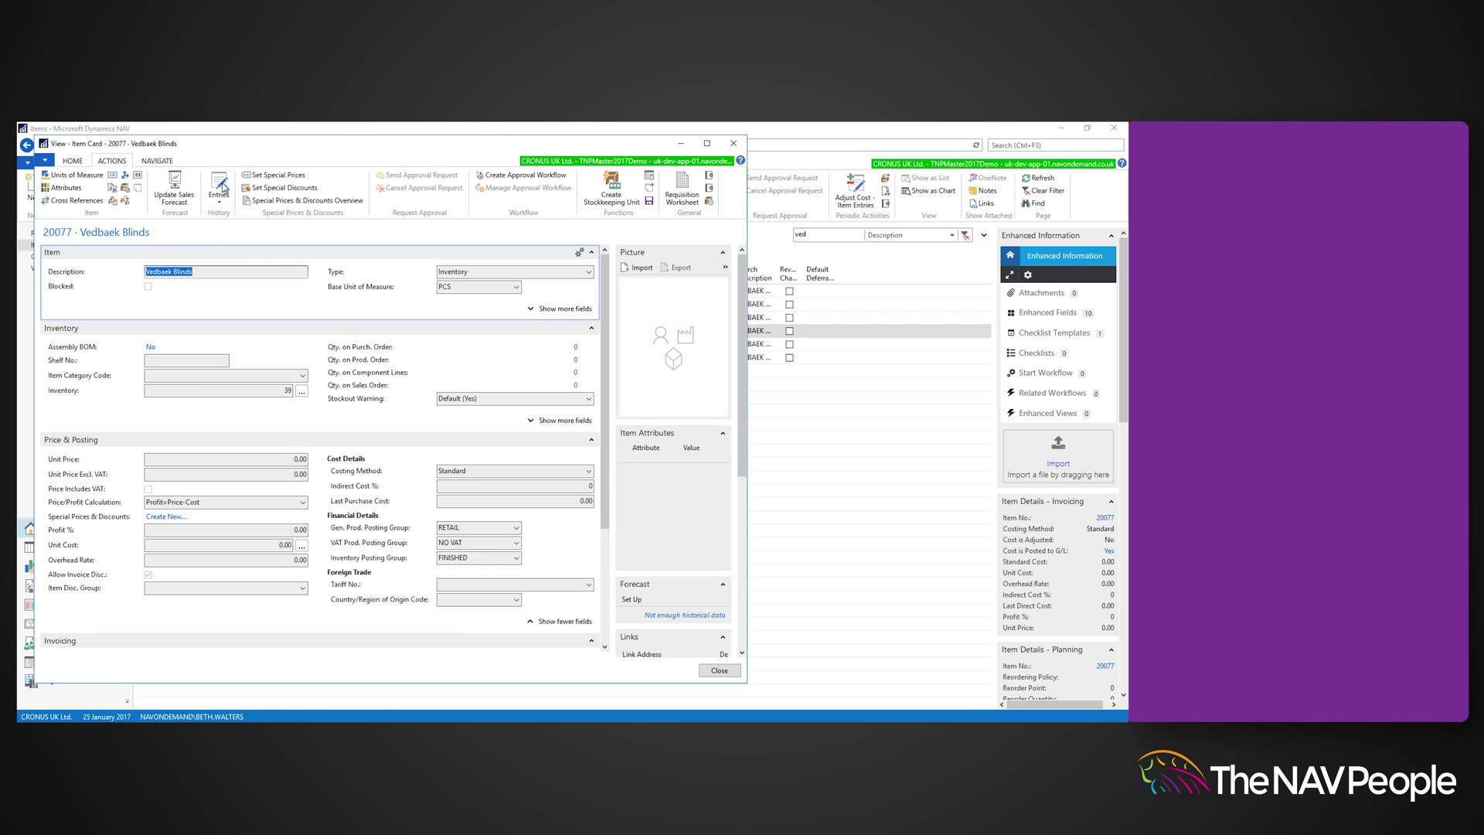
click(220, 186)
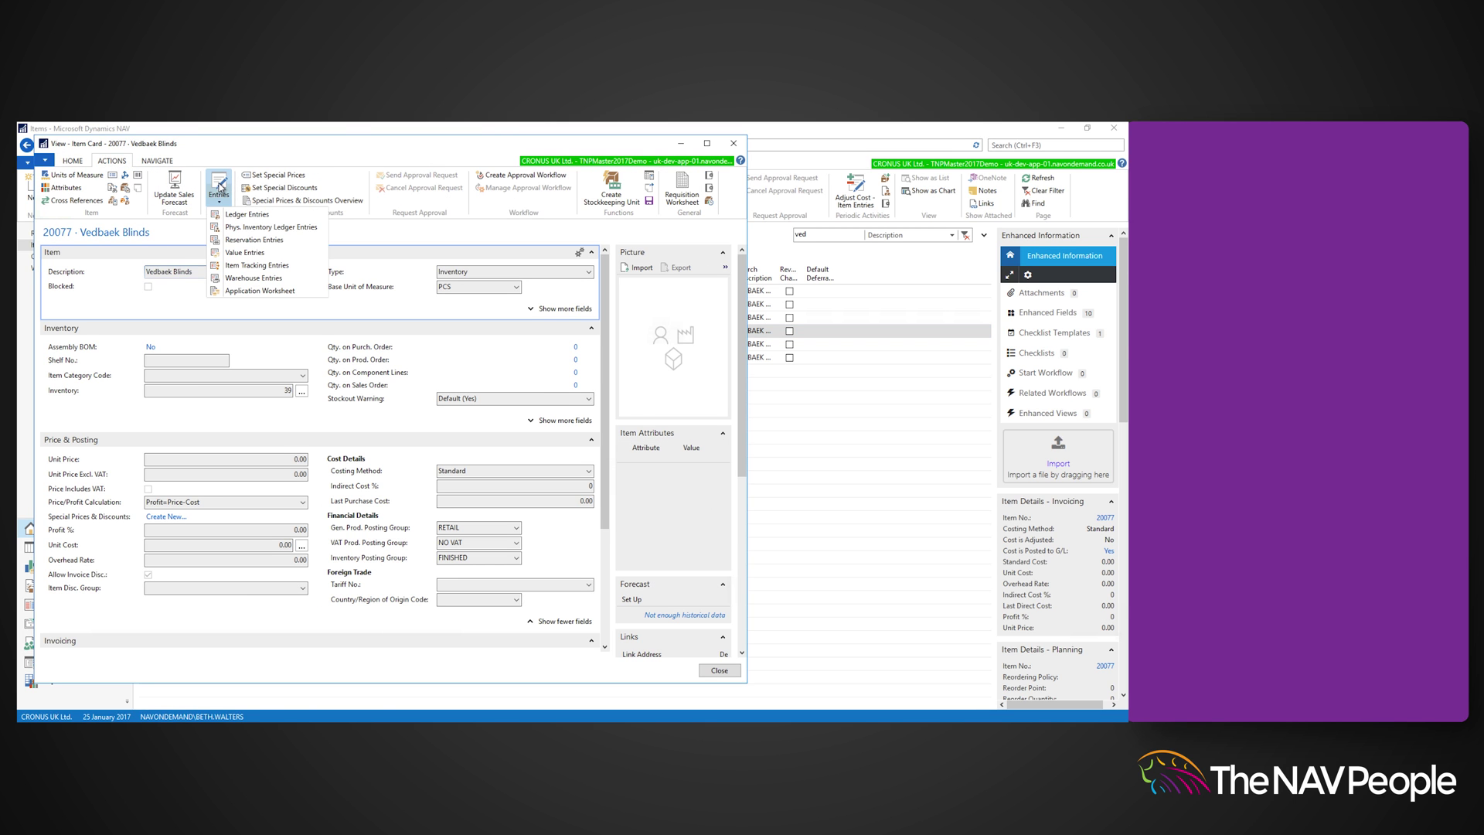
click(249, 265)
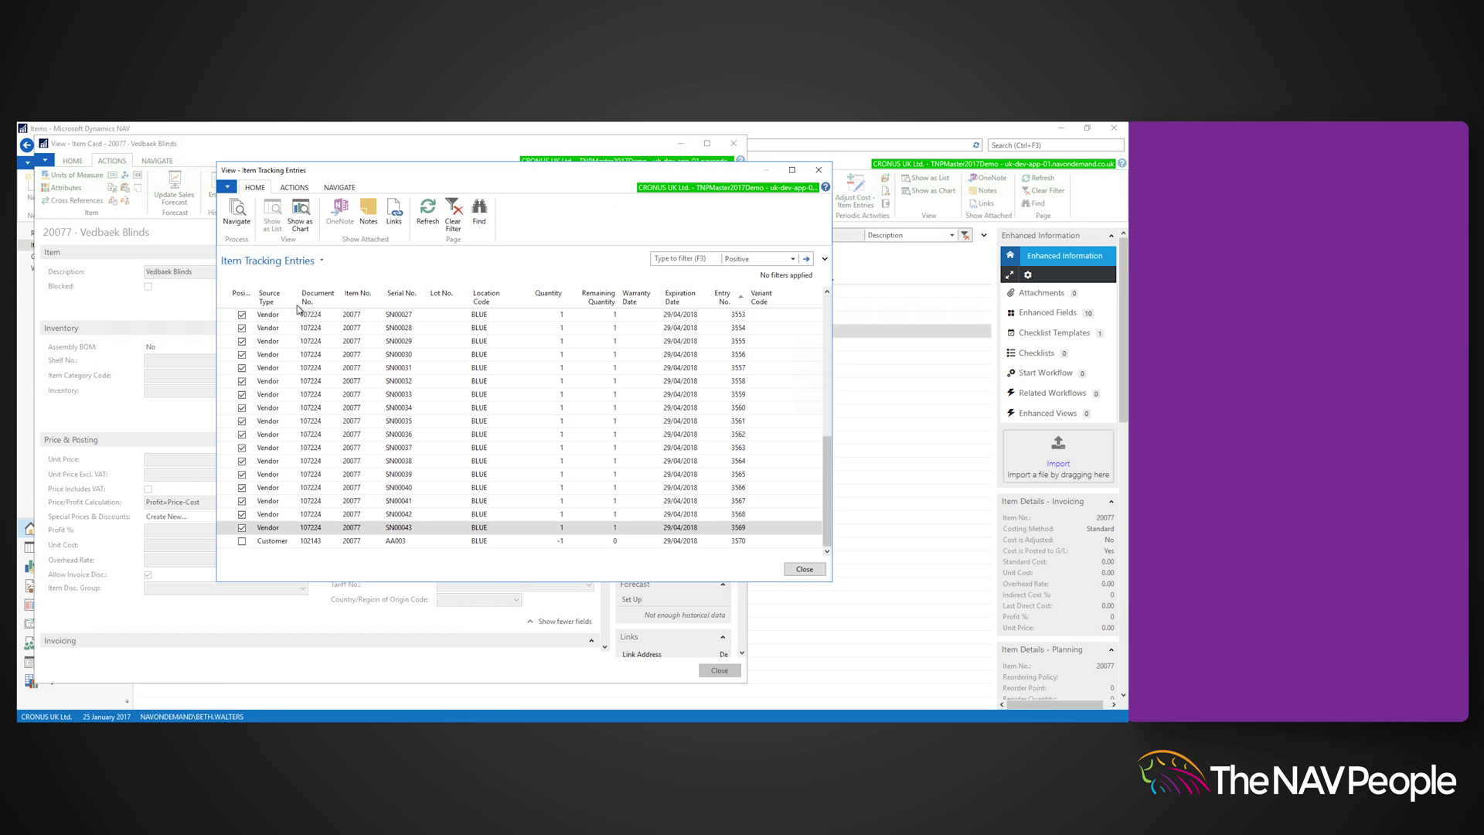